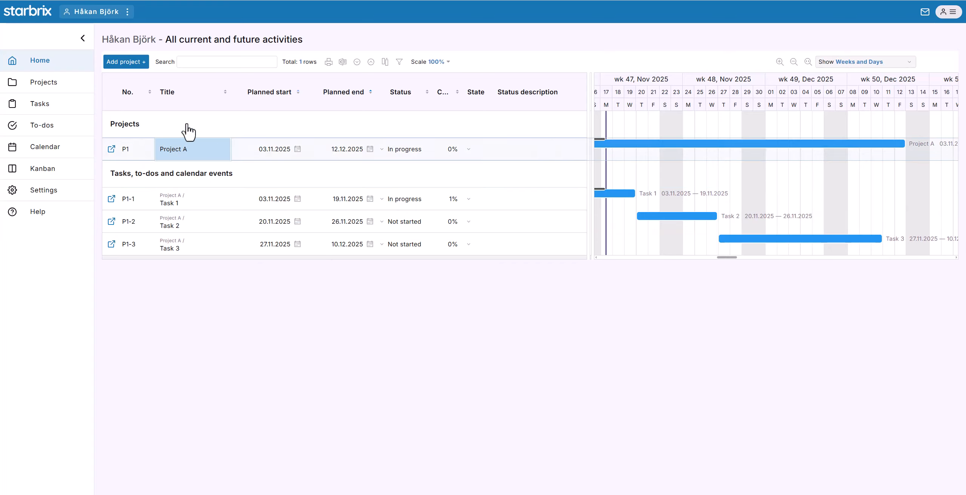
Create a new project titled "Project B".
{"action": "left_click", "coordinate": [117, 63]}
{"action": "type", "text": "Project"}
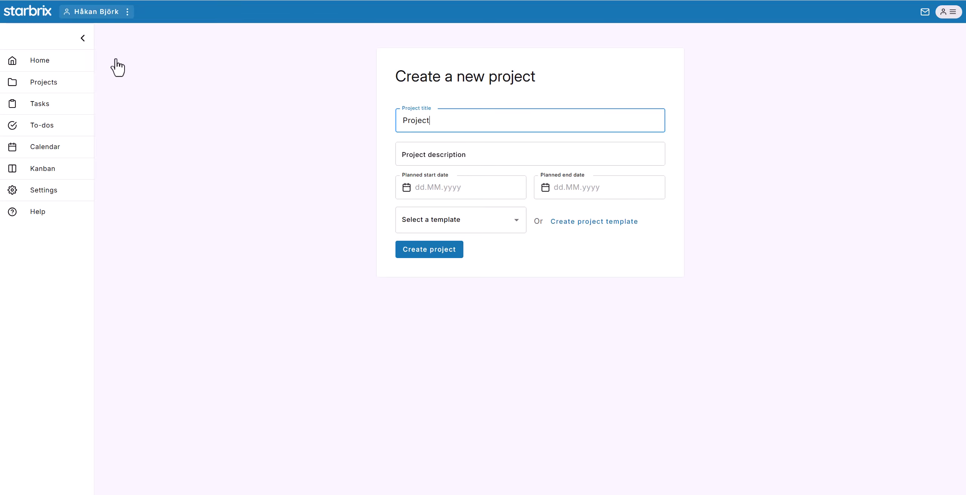
{"action": "type", "text": " B"}
{"action": "left_click", "coordinate": [425, 252]}
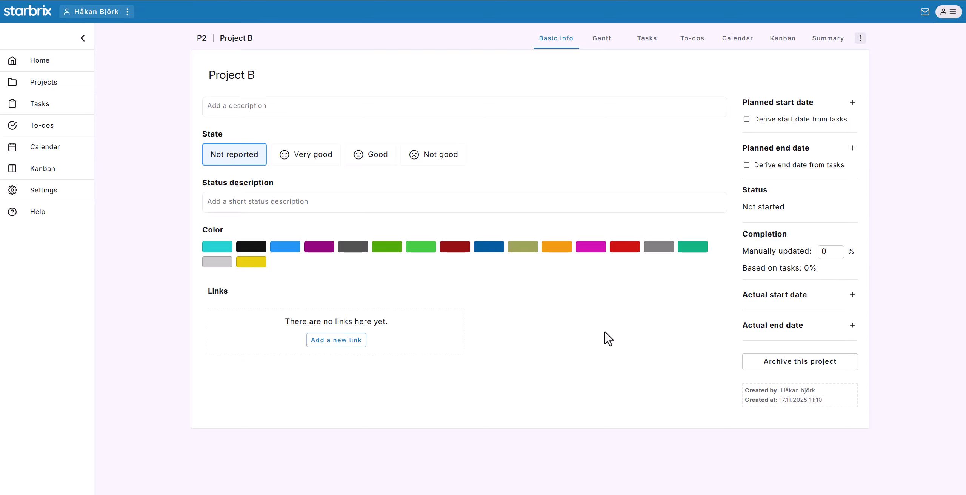
Set Project B's planned start date to 17.11.2025 and its planned end date to 19.12.2025.
{"action": "left_click", "coordinate": [825, 108]}
{"action": "left_click", "coordinate": [772, 231]}
{"action": "left_click", "coordinate": [823, 161]}
{"action": "left_click", "coordinate": [864, 191]}
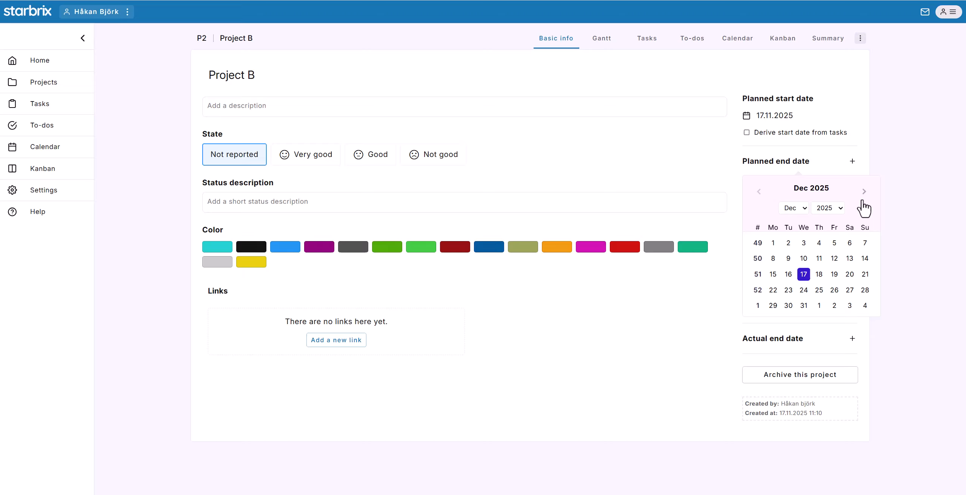
{"action": "left_click", "coordinate": [834, 275]}
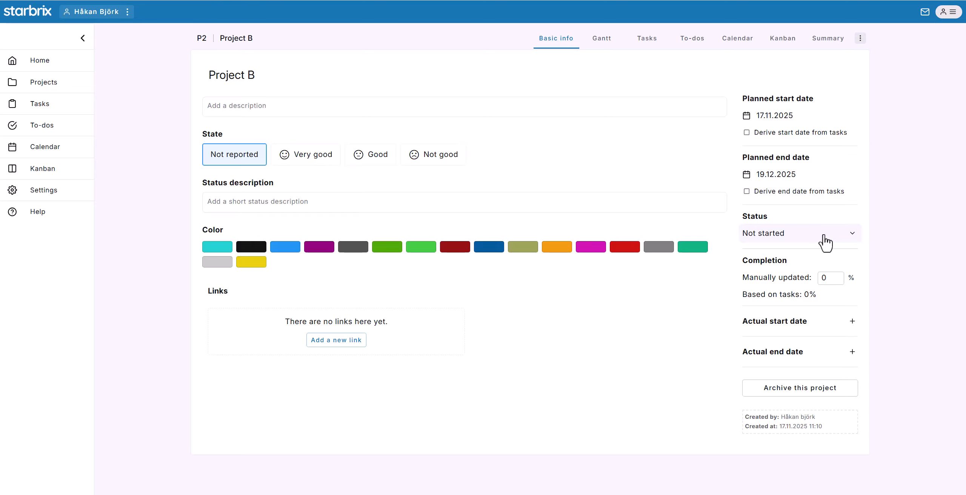
{"action": "left_click", "coordinate": [824, 235]}
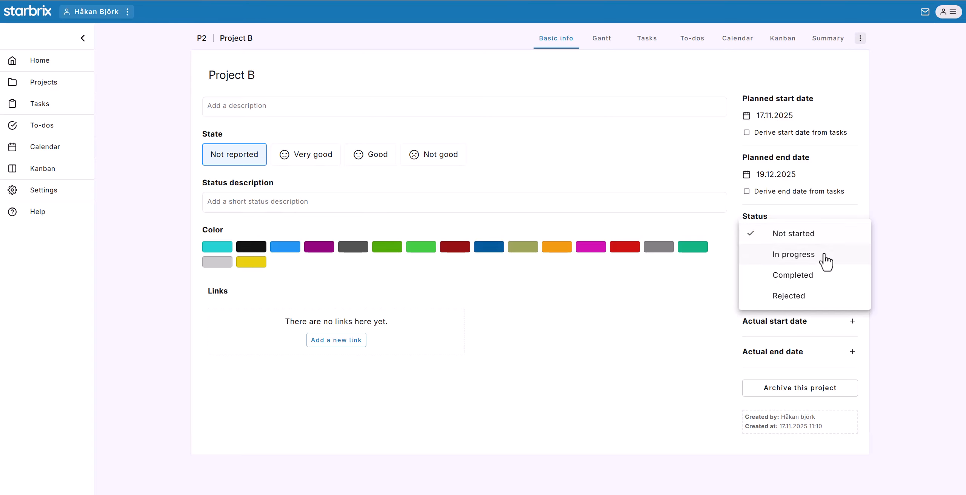
{"action": "left_click", "coordinate": [889, 237]}
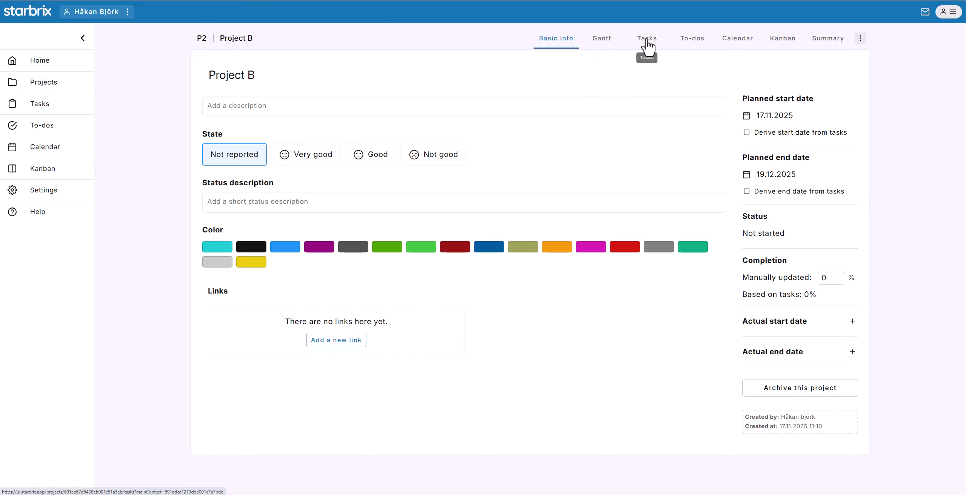
Add three tasks at once to the project's Gantt and title them Task A, Task B and Task C.
{"action": "left_click", "coordinate": [601, 43]}
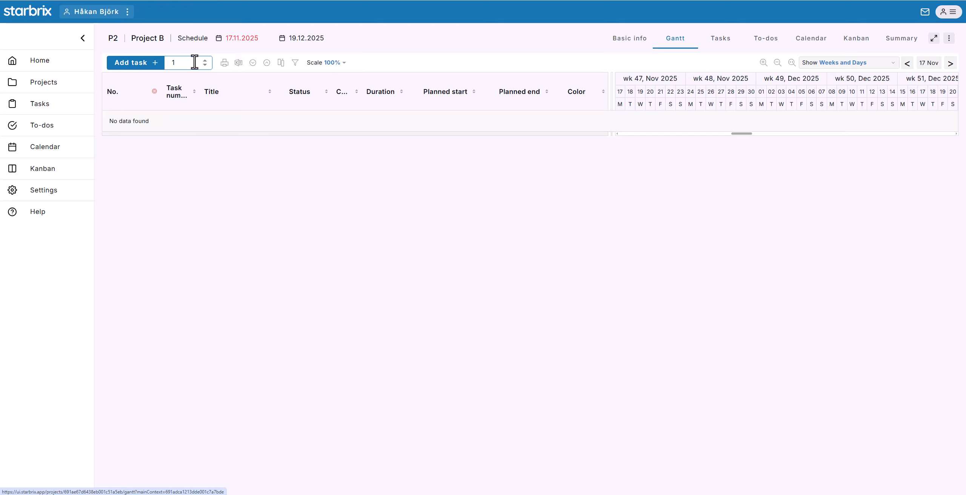
{"action": "type", "text": "3"}
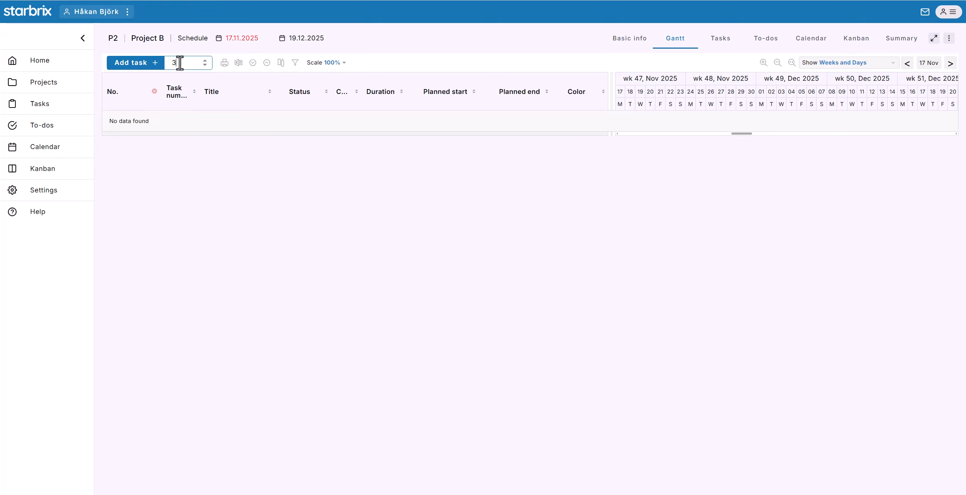
{"action": "left_click", "coordinate": [119, 64]}
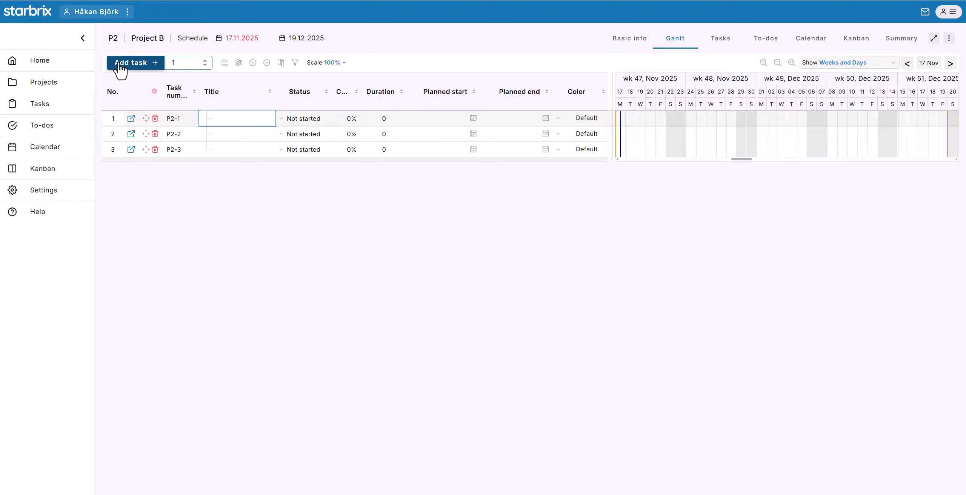
{"action": "left_click", "coordinate": [238, 124]}
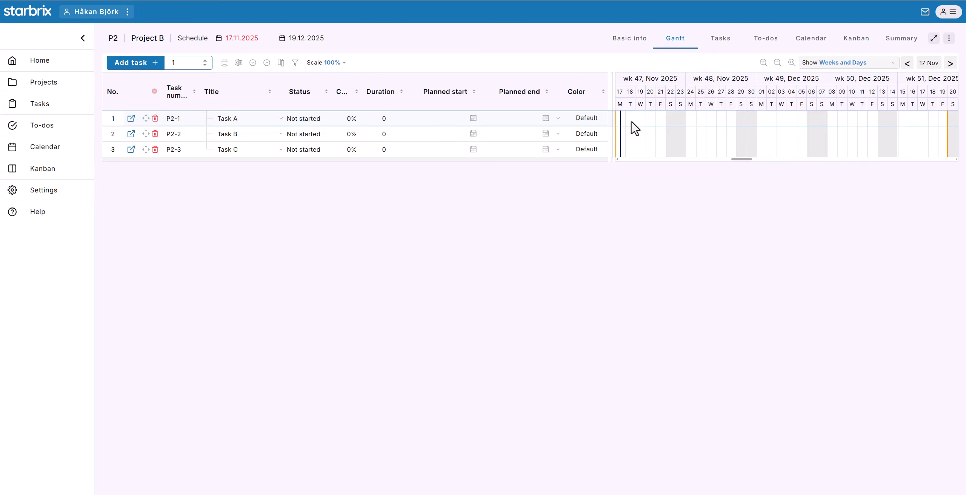
Draw the Gantt bars for Task A at 19.11–21.11.2025, Task B at 24.11–28.11.2025 and Task C at 01.12–05.12.2025.
{"action": "left_click_drag", "start_coordinate": [631, 121], "coordinate": [735, 143]}
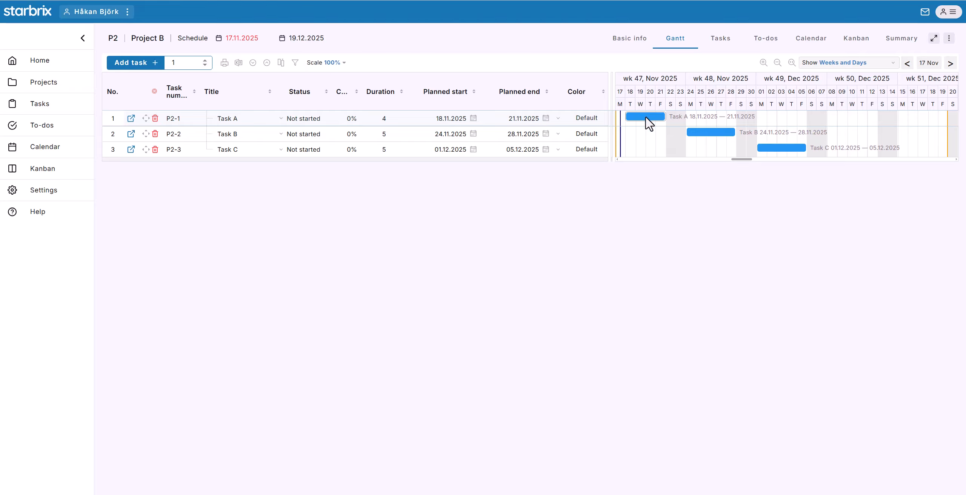
{"action": "mouse_move", "coordinate": [654, 117]}
{"action": "left_mouse_down"}
{"action": "mouse_move", "coordinate": [685, 117]}
{"action": "mouse_move", "coordinate": [645, 117]}
{"action": "mouse_move", "coordinate": [699, 115]}
{"action": "mouse_move", "coordinate": [641, 117]}
{"action": "left_mouse_up"}
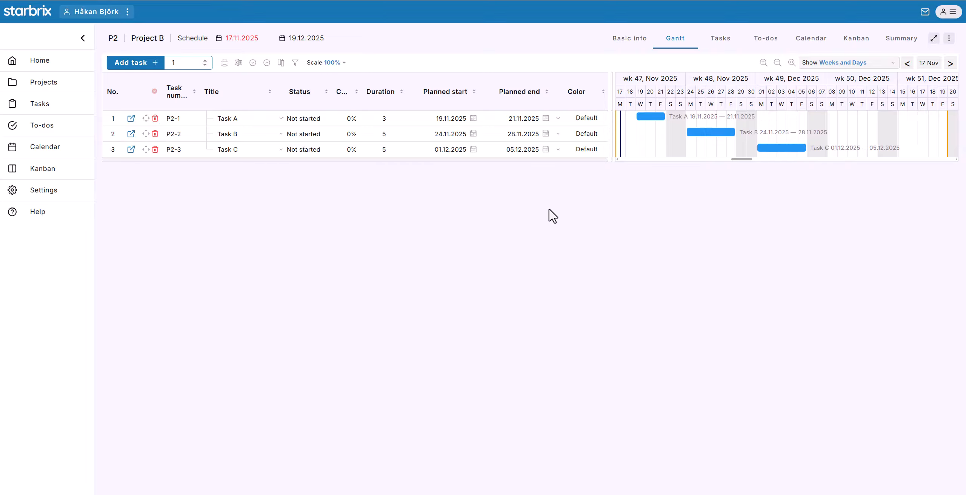
Add a subtask titled "Task B1" under Task B, and move Task A below Task C in the task order.
{"action": "right_click", "coordinate": [228, 136]}
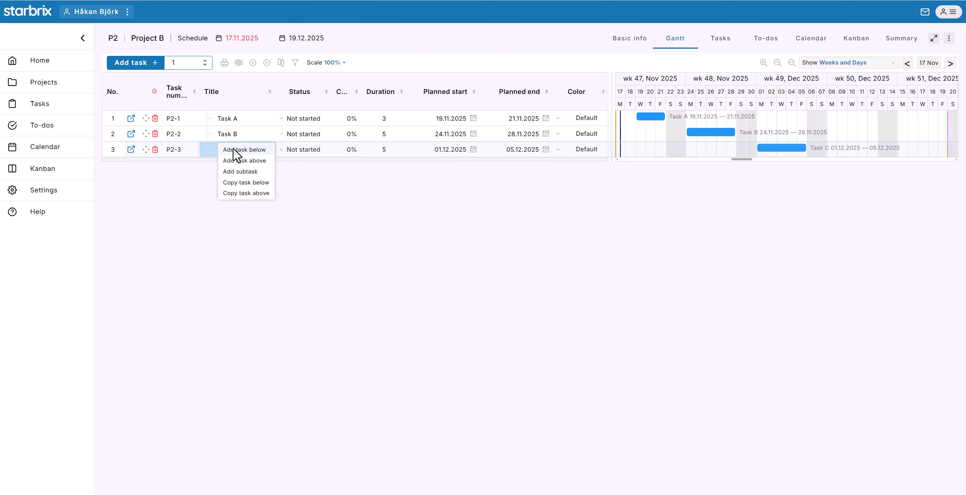
{"action": "left_click", "coordinate": [240, 172]}
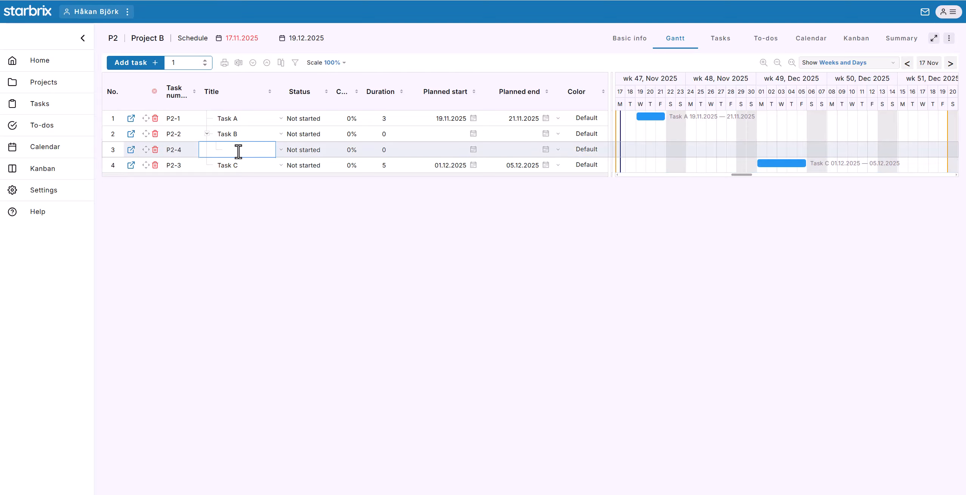
{"action": "type", "text": "Task B1"}
{"action": "key", "text": "Return"}
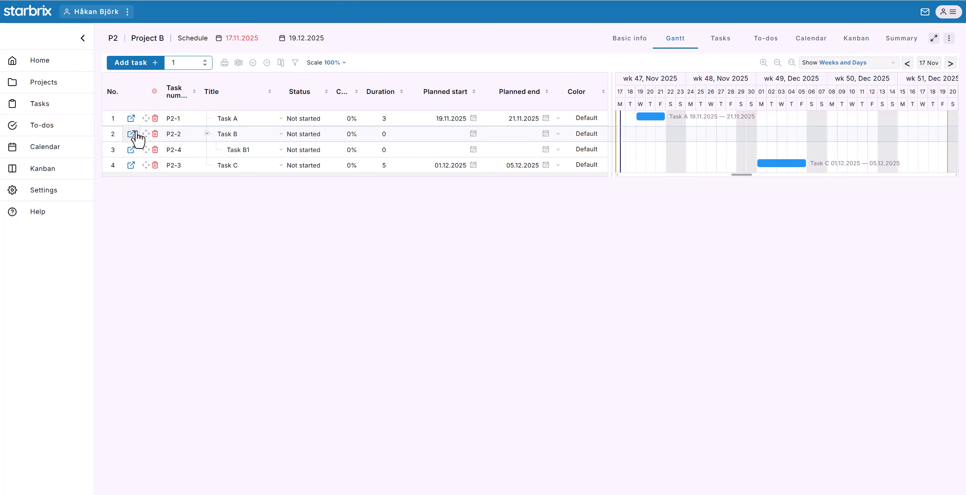
{"action": "left_click_drag", "start_coordinate": [145, 118], "coordinate": [147, 177]}
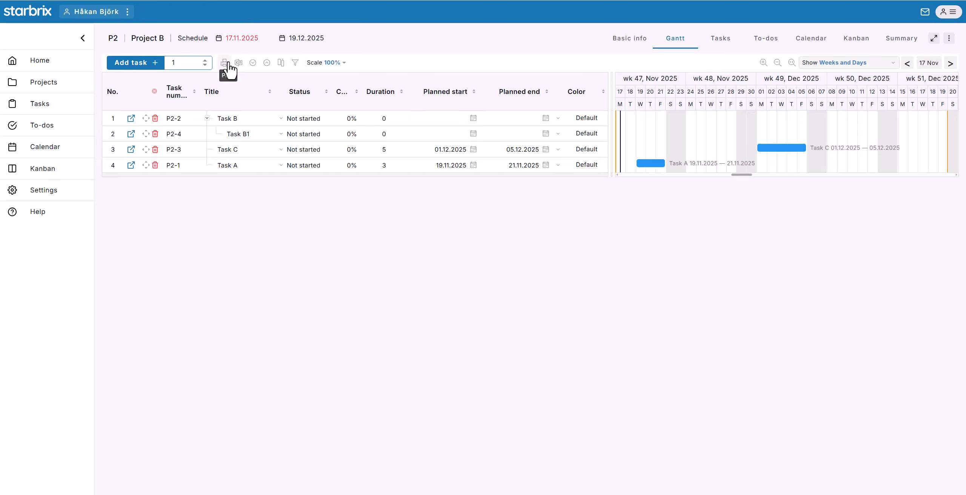
Hide the Completion and Color columns in the Gantt table.
{"action": "left_click", "coordinate": [281, 63]}
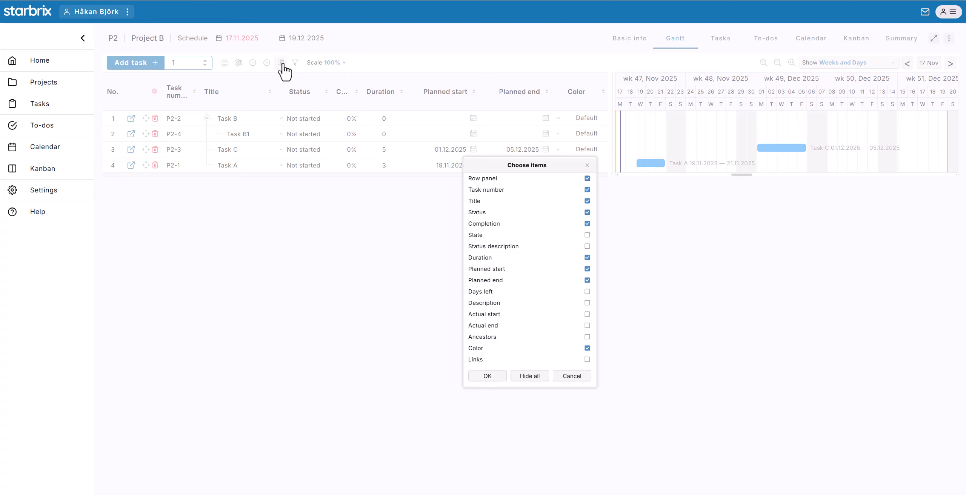
{"action": "left_click", "coordinate": [587, 224]}
{"action": "left_click", "coordinate": [558, 347]}
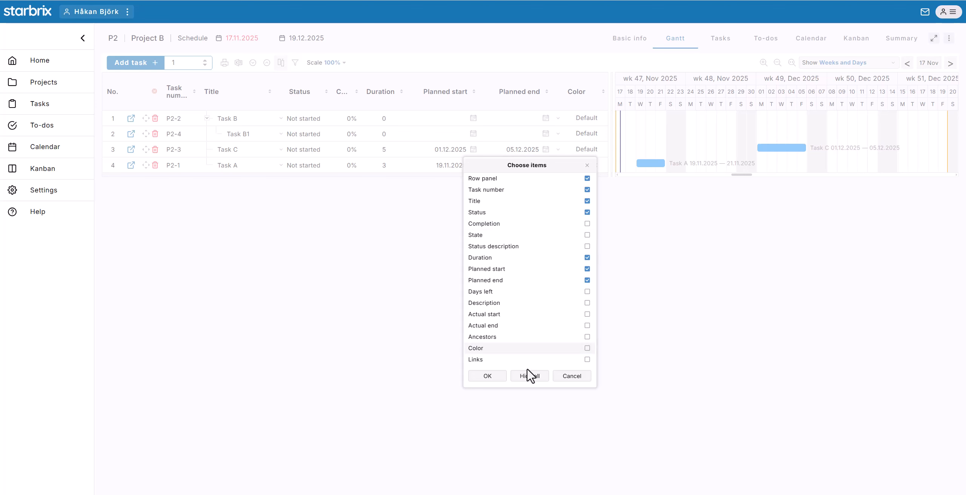
{"action": "left_click", "coordinate": [502, 377]}
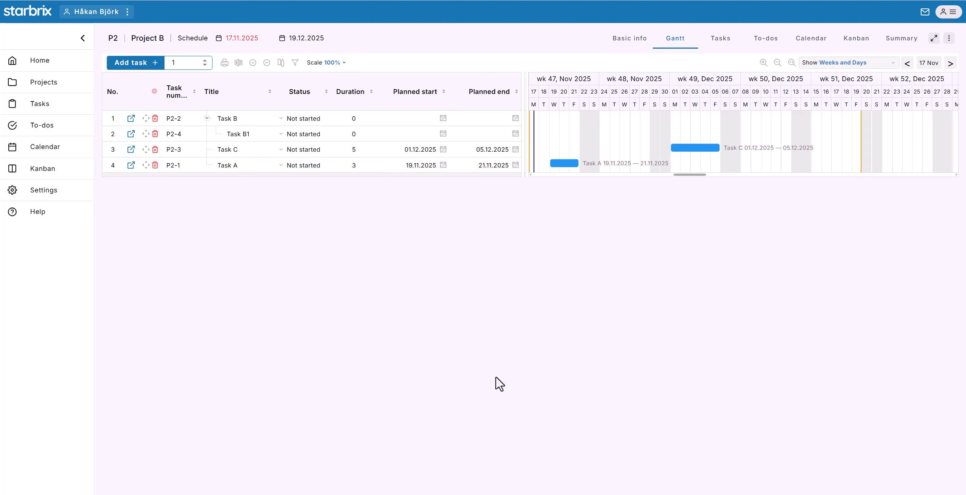
Examine the Gantt schedule at different time scales, from quarters and months down to weeks and days, including the whole project fitted in view.
{"action": "left_click", "coordinate": [777, 62]}
{"action": "left_click", "coordinate": [777, 62]}
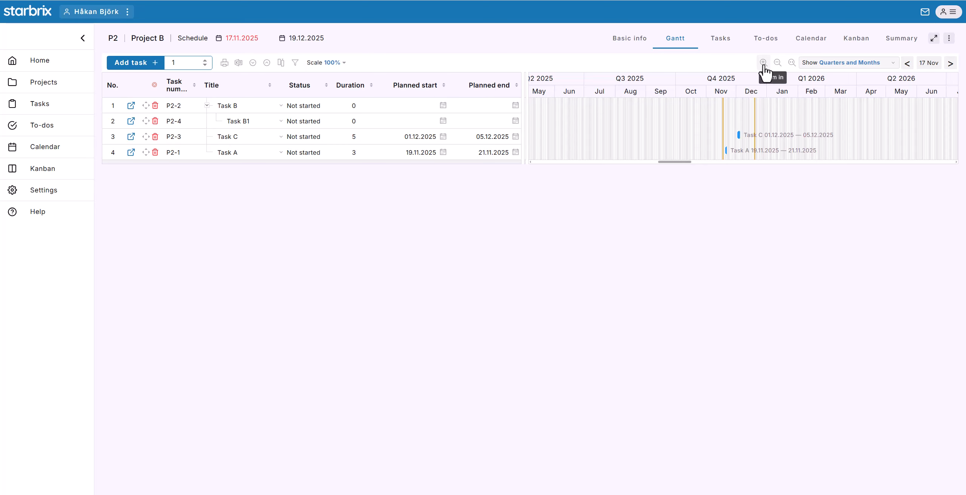
{"action": "left_click", "coordinate": [763, 63]}
{"action": "left_click", "coordinate": [791, 62]}
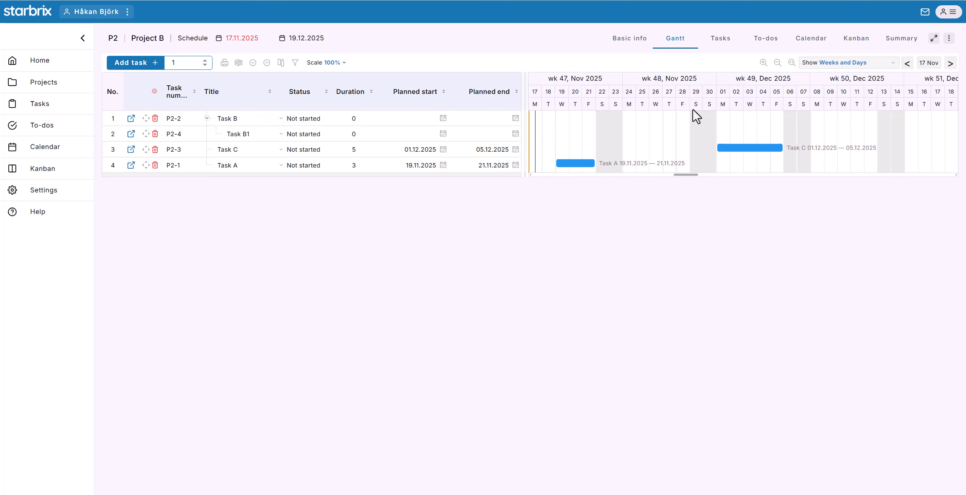
{"action": "left_click", "coordinate": [777, 63]}
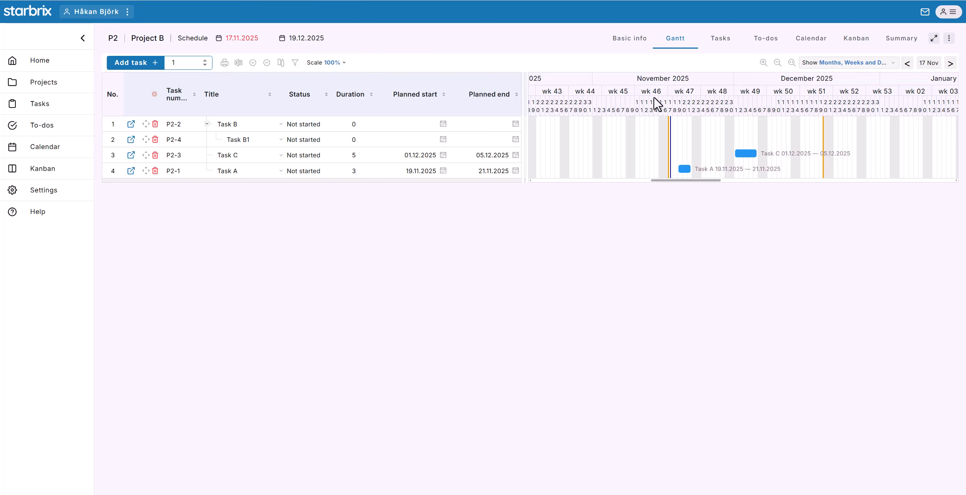
{"action": "left_click_drag", "start_coordinate": [653, 100], "coordinate": [839, 103]}
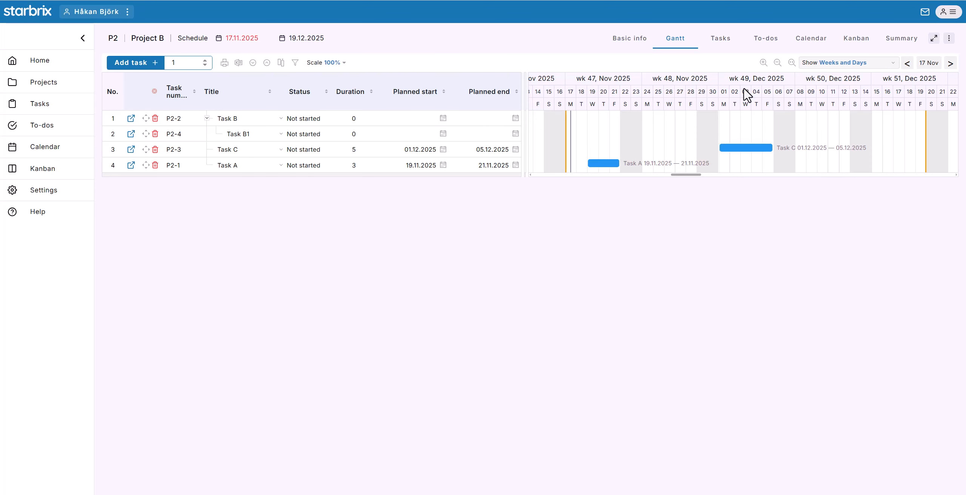
{"action": "scroll", "coordinate": [747, 94], "scroll_direction": "down", "scroll_amount": 2}
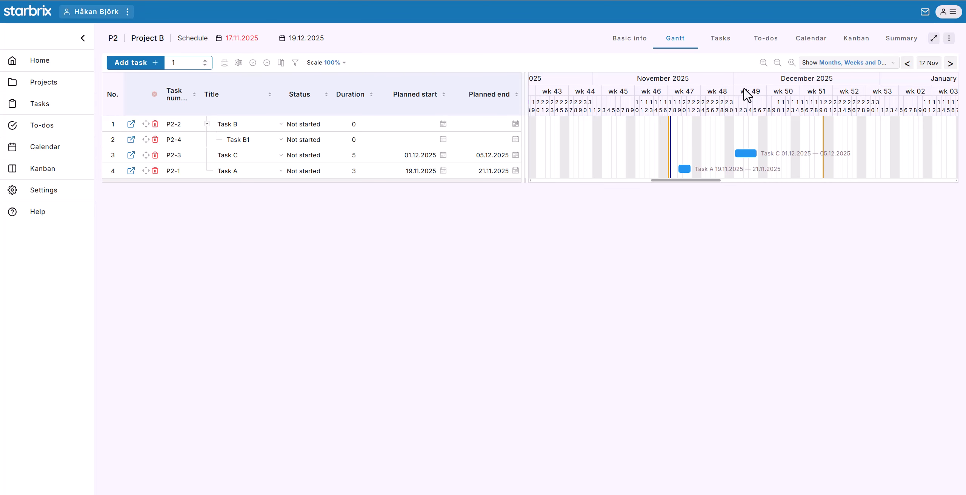
{"action": "left_click_drag", "start_coordinate": [667, 102], "coordinate": [837, 102]}
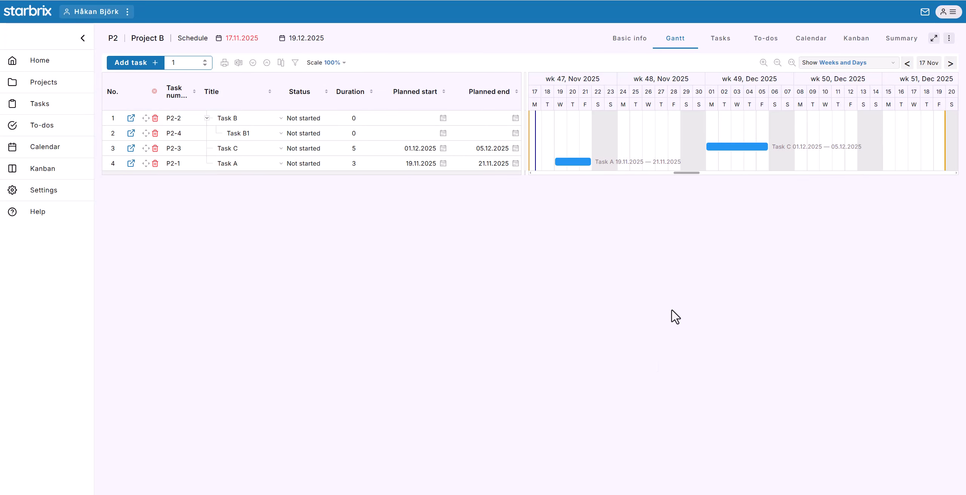
View the project's tasks as a list and select Task B's status description.
{"action": "left_click", "coordinate": [717, 44]}
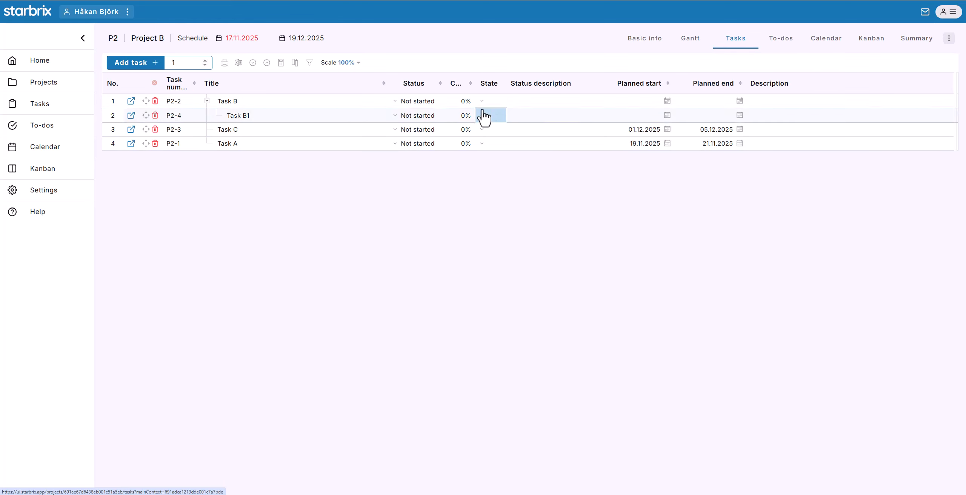
{"action": "left_click", "coordinate": [533, 101]}
Add a to-do titled "Todo 4" to the project with the due date 18.11.2025.
{"action": "left_click", "coordinate": [780, 46]}
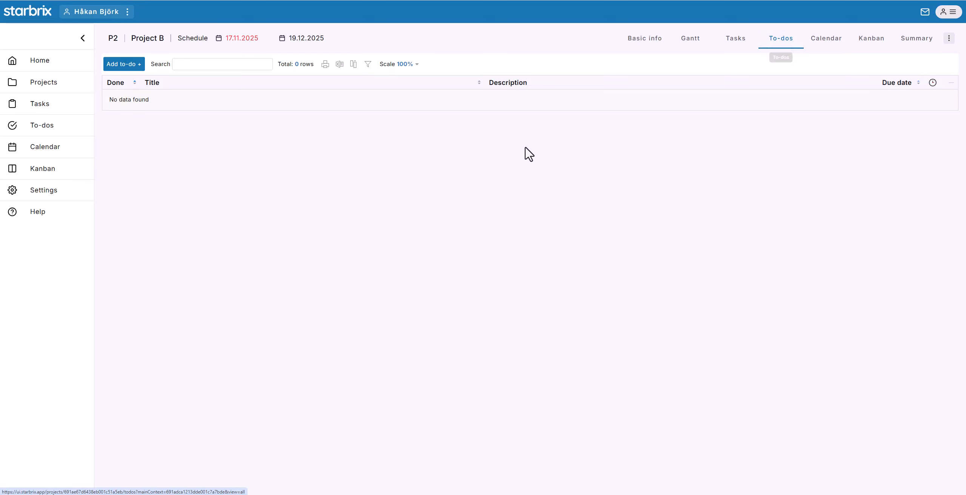
{"action": "left_click", "coordinate": [119, 65]}
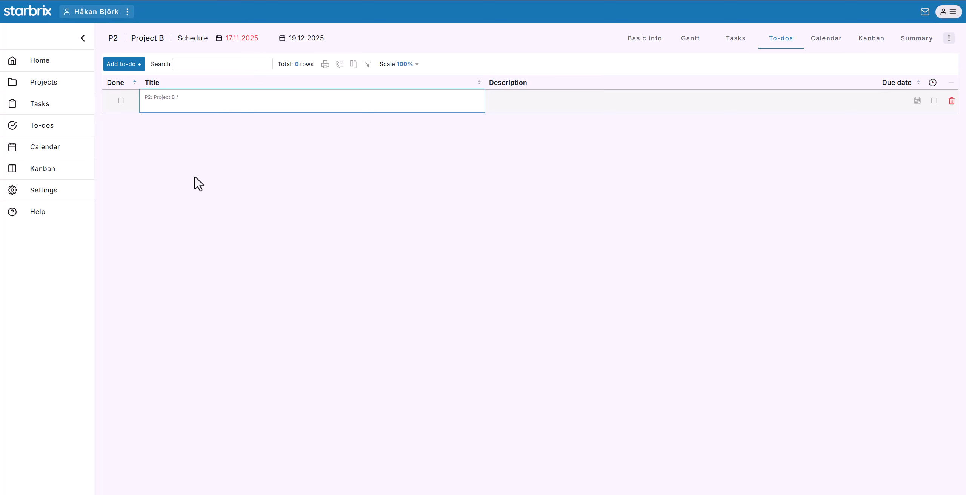
{"action": "type", "text": "Todo 4"}
{"action": "key", "text": "Return"}
{"action": "left_click", "coordinate": [916, 102]}
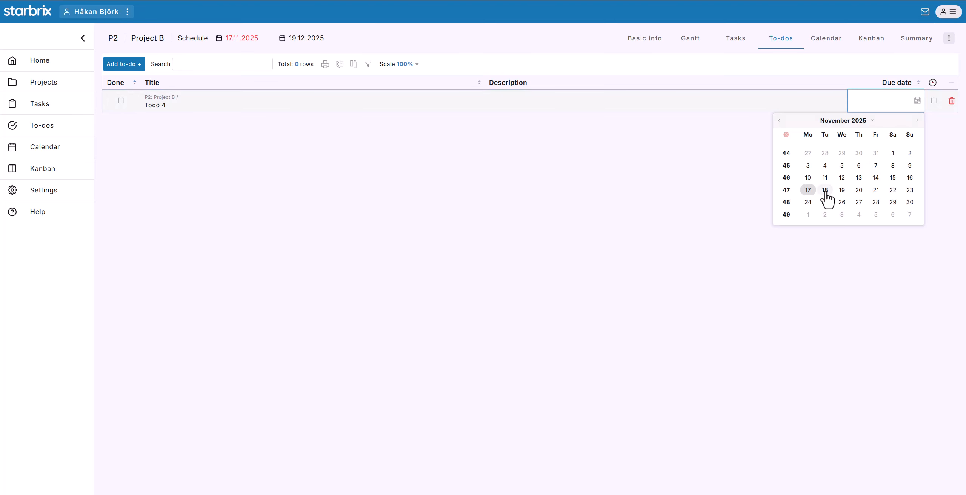
{"action": "left_click", "coordinate": [825, 190]}
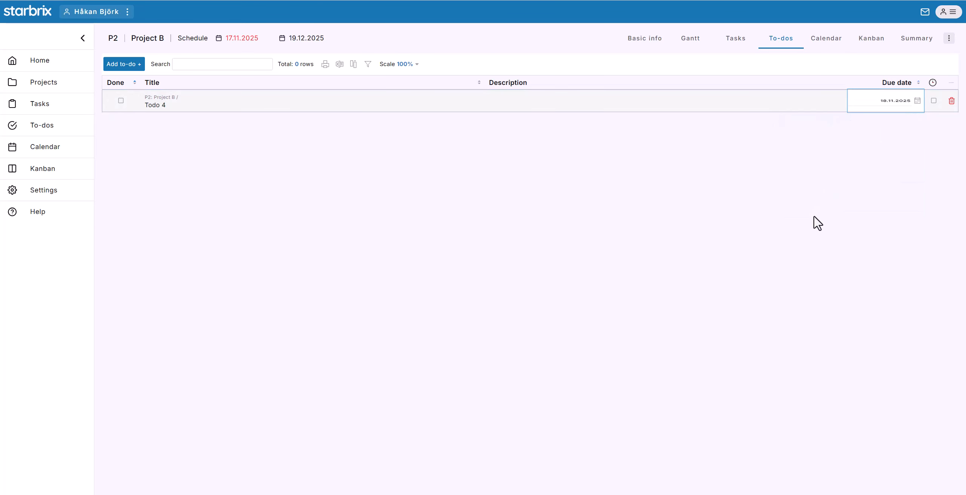
View Project B's calendar by day, week and month, jump to the week of 28 November 2025, and return to the current week.
{"action": "left_click", "coordinate": [819, 43]}
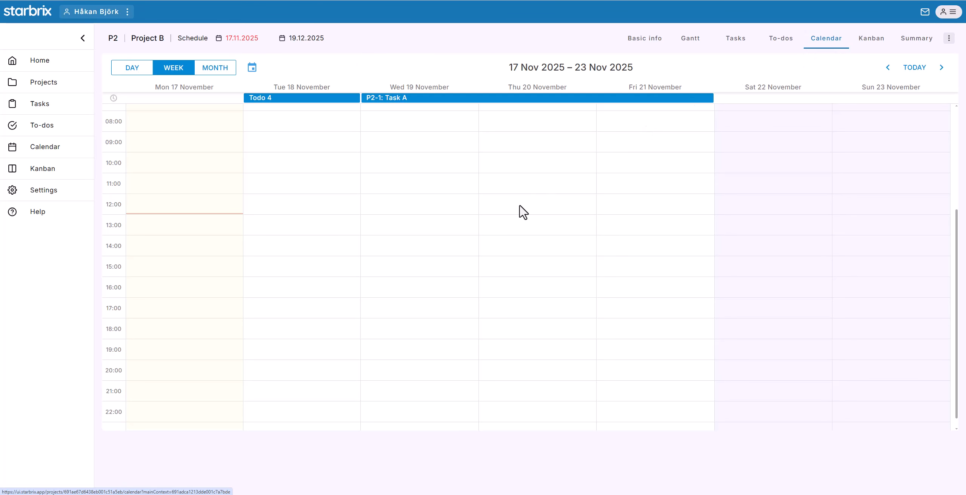
{"action": "left_click", "coordinate": [132, 71]}
{"action": "left_click", "coordinate": [192, 73]}
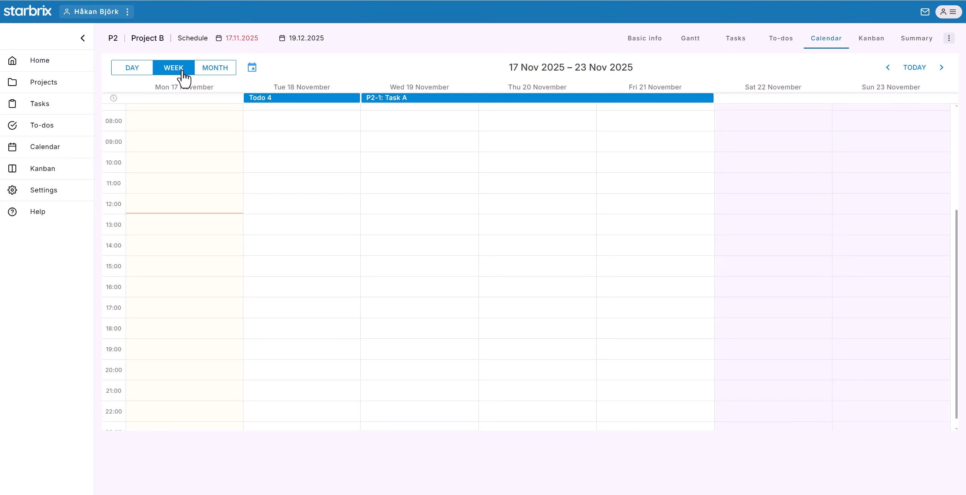
{"action": "left_click", "coordinate": [211, 72]}
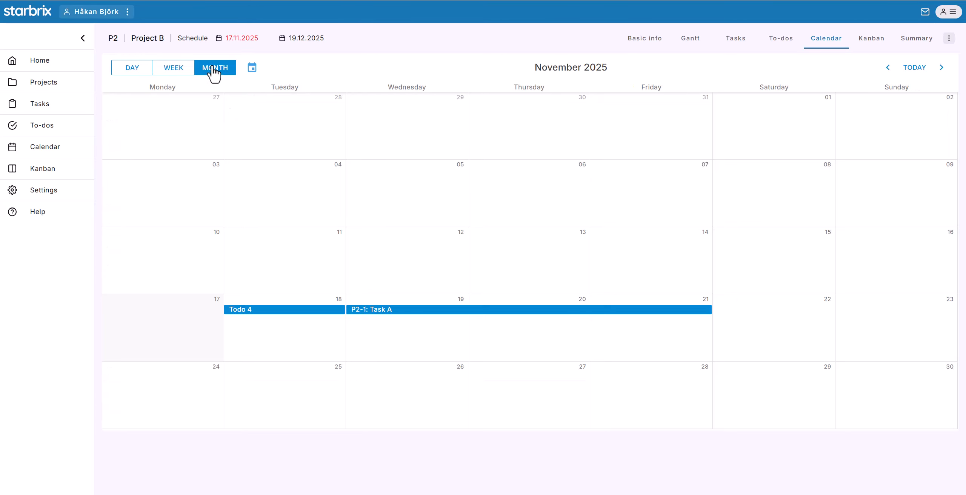
{"action": "left_click", "coordinate": [171, 69]}
{"action": "left_click", "coordinate": [252, 68]}
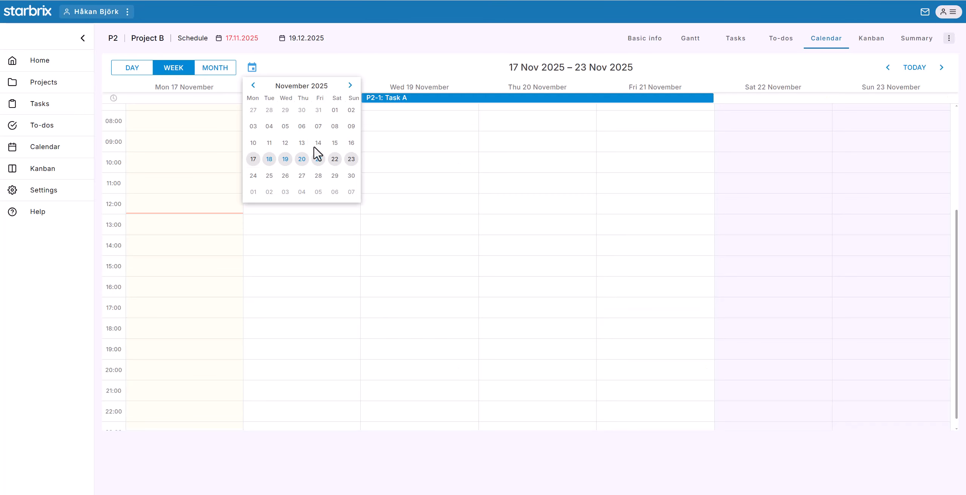
{"action": "left_click", "coordinate": [318, 176]}
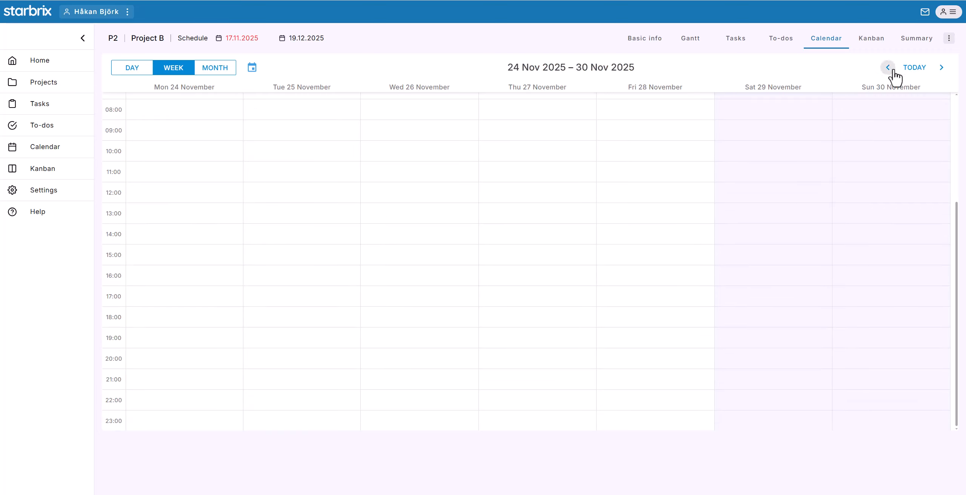
{"action": "left_click", "coordinate": [913, 69]}
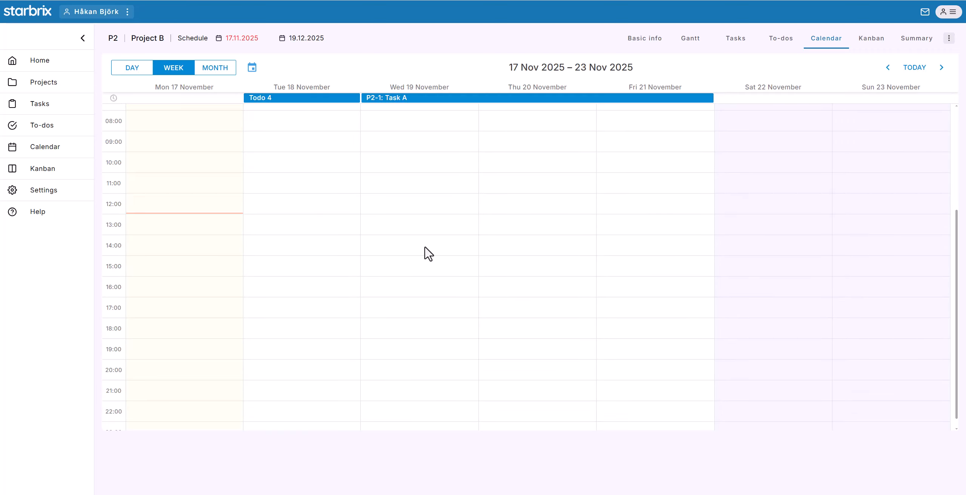
Add a calendar event titled "Project meeting" to Project B on Wednesday 19 November 2025 from 14:00 to 16:00.
{"action": "left_click_drag", "start_coordinate": [412, 251], "coordinate": [411, 275]}
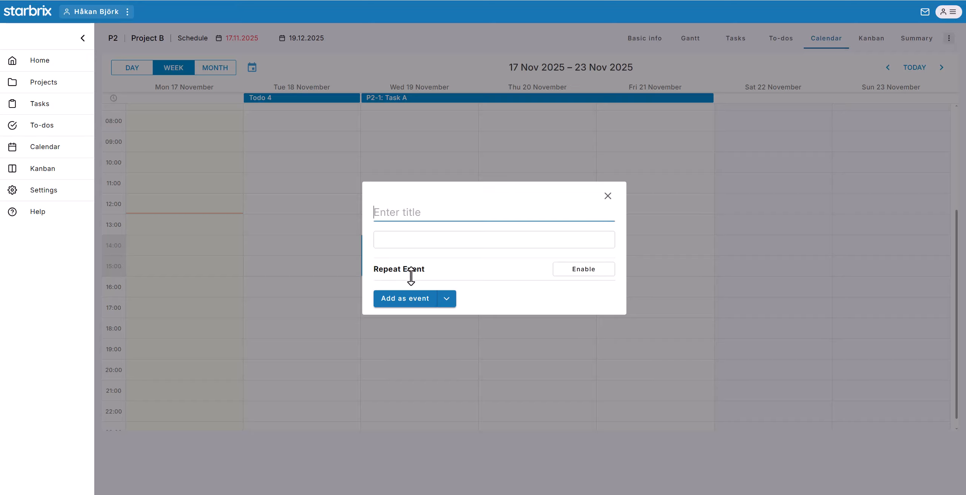
{"action": "type", "text": "Project meeting"}
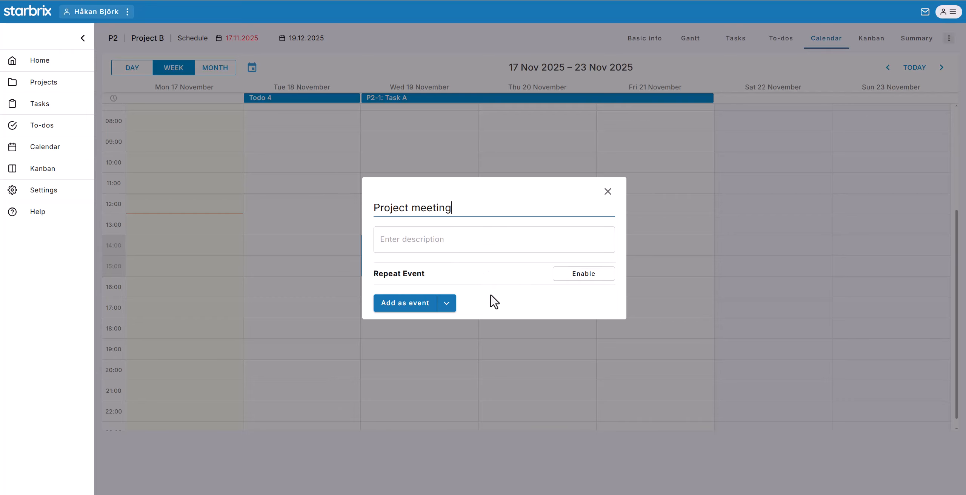
{"action": "left_click", "coordinate": [447, 304]}
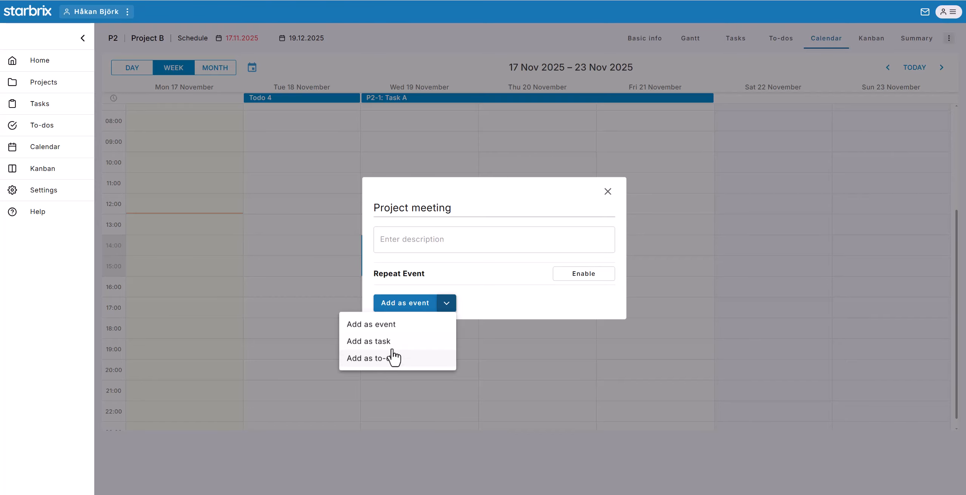
{"action": "left_click", "coordinate": [419, 325]}
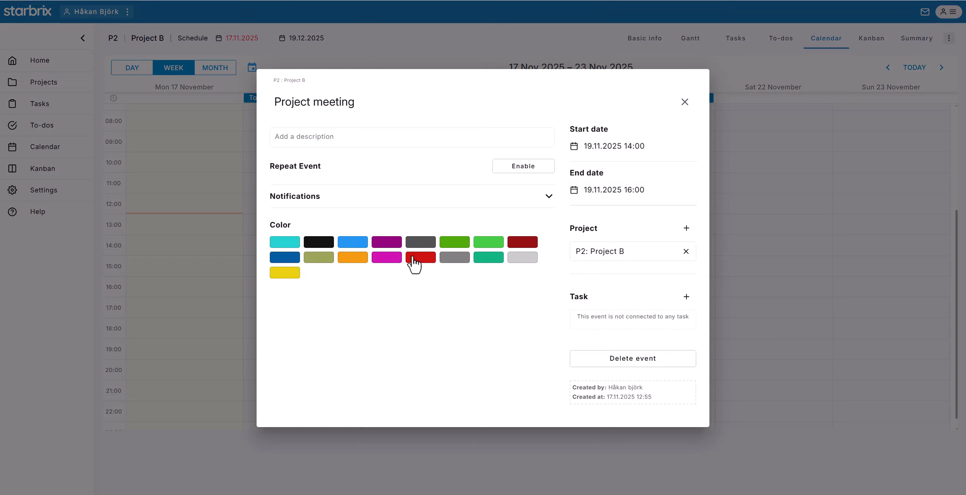
{"action": "left_click", "coordinate": [684, 102]}
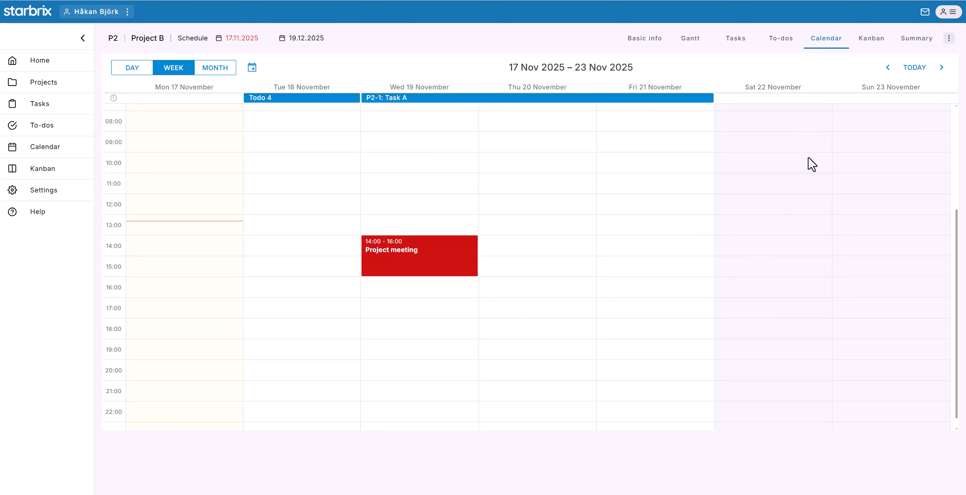
On the project's Kanban board, check Todo 4's details, then move Todo 4 to Implementation and Task A to Planning.
{"action": "left_click", "coordinate": [869, 44]}
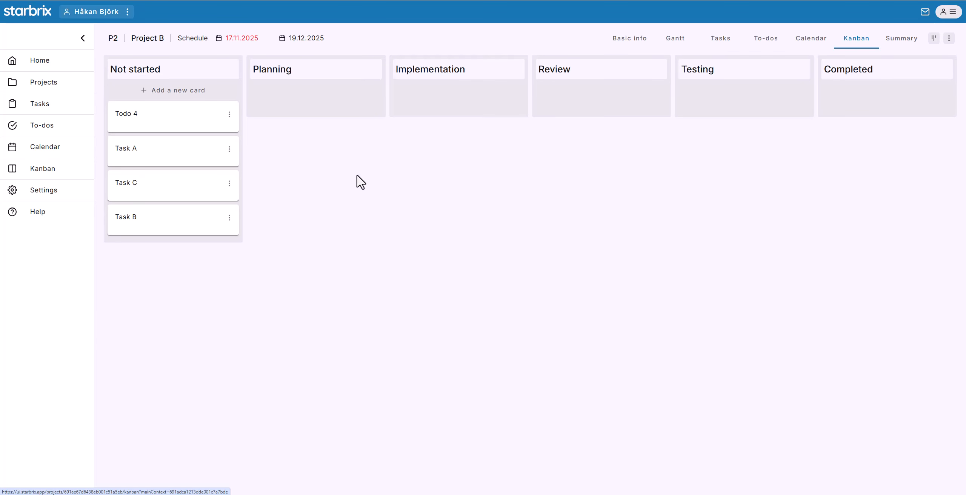
{"action": "left_click", "coordinate": [203, 112]}
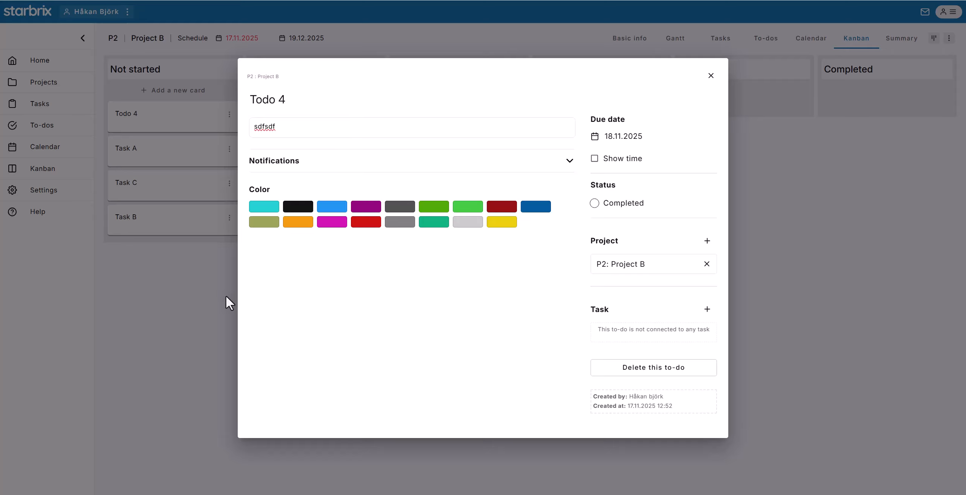
{"action": "left_click", "coordinate": [211, 294]}
{"action": "left_click_drag", "start_coordinate": [182, 106], "coordinate": [465, 92]}
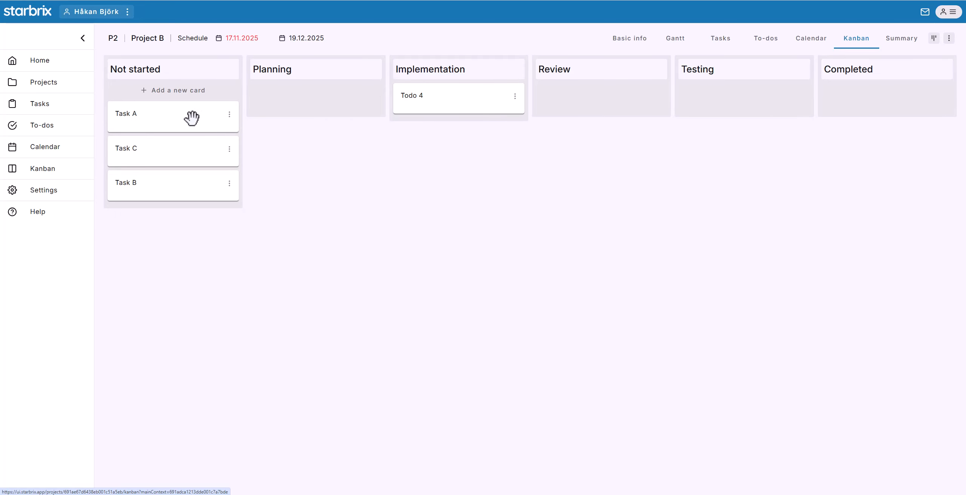
{"action": "left_click_drag", "start_coordinate": [190, 116], "coordinate": [336, 97]}
Rename the Planning column of the Kanban board to "Design".
{"action": "left_click", "coordinate": [309, 71]}
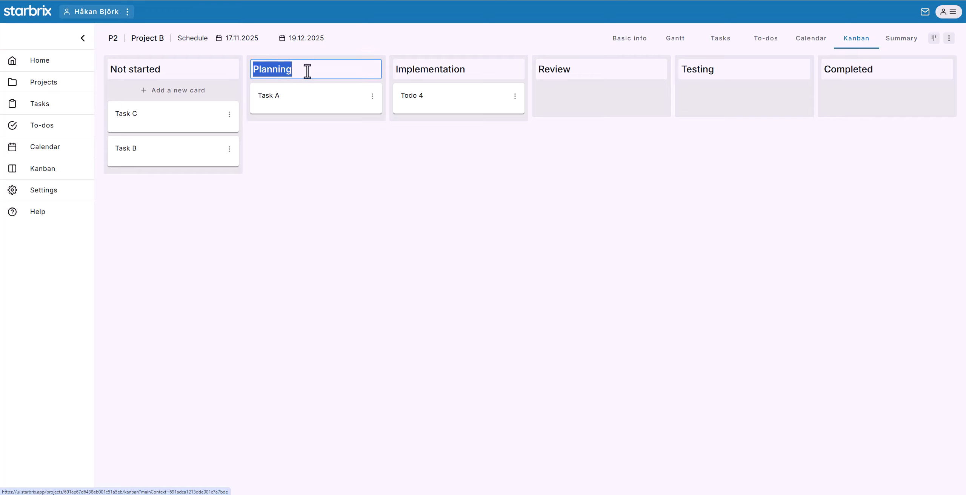
{"action": "type", "text": "Design"}
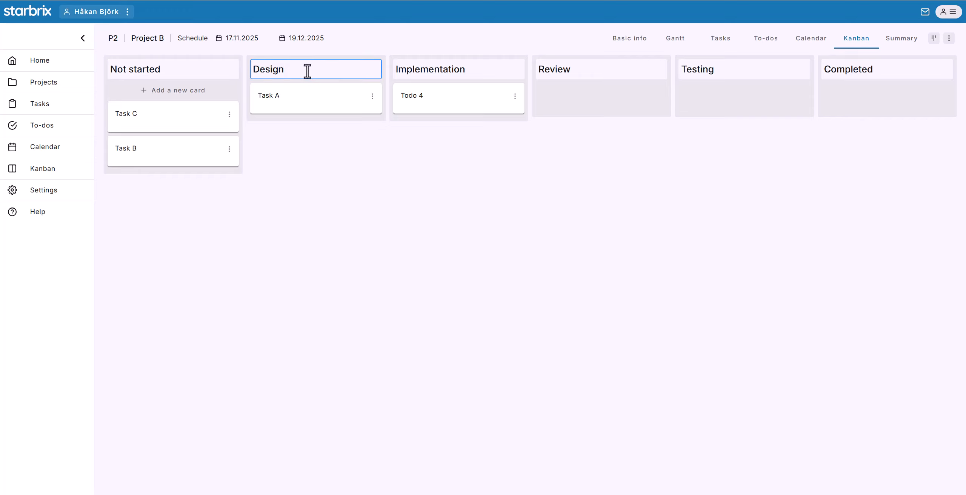
{"action": "left_click", "coordinate": [931, 39]}
Show the Input queue column and hide the Review column on the project's Kanban board.
{"action": "left_click", "coordinate": [932, 39]}
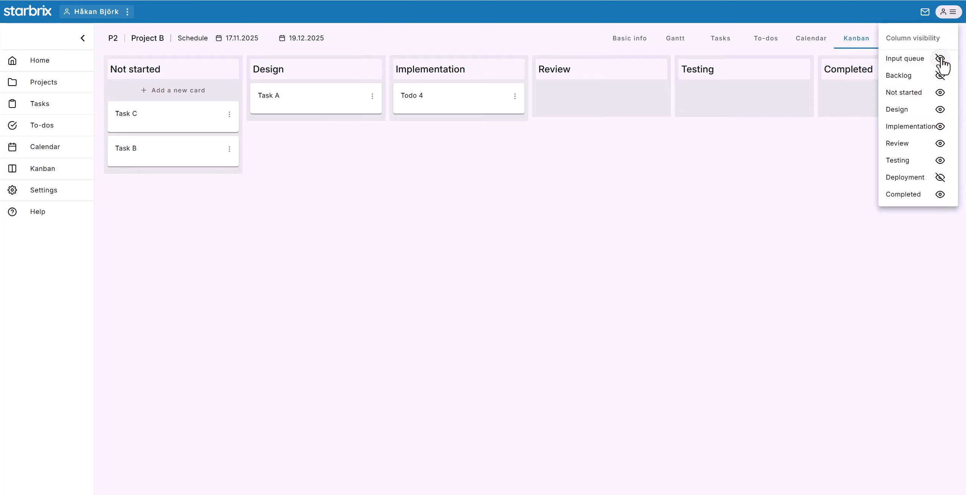
{"action": "left_click", "coordinate": [939, 59]}
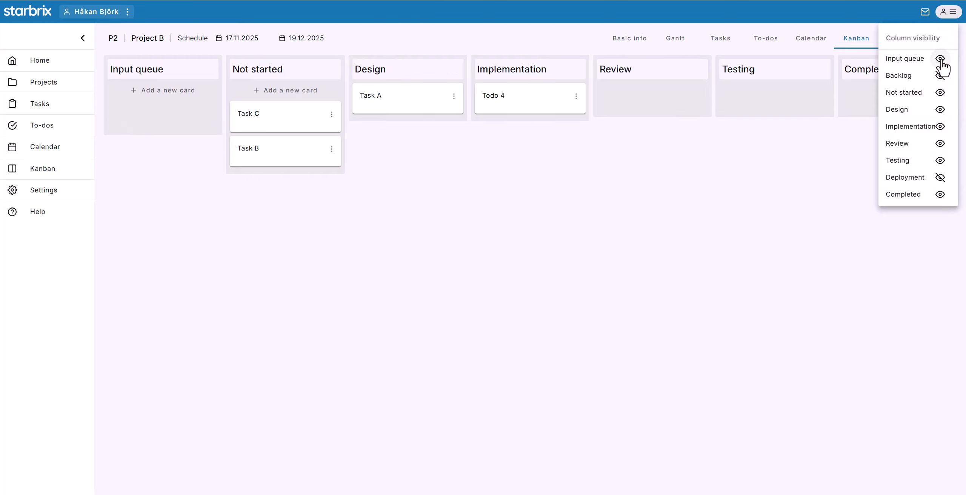
{"action": "left_click", "coordinate": [940, 143]}
{"action": "left_click", "coordinate": [556, 151]}
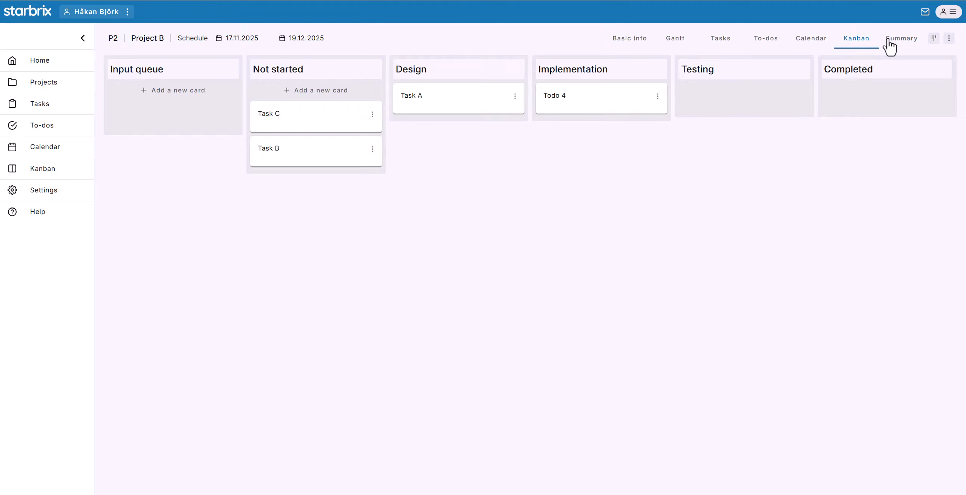
Review Project B's summary of status, schedule and tasks, and look through the project's additional options.
{"action": "left_click", "coordinate": [897, 41]}
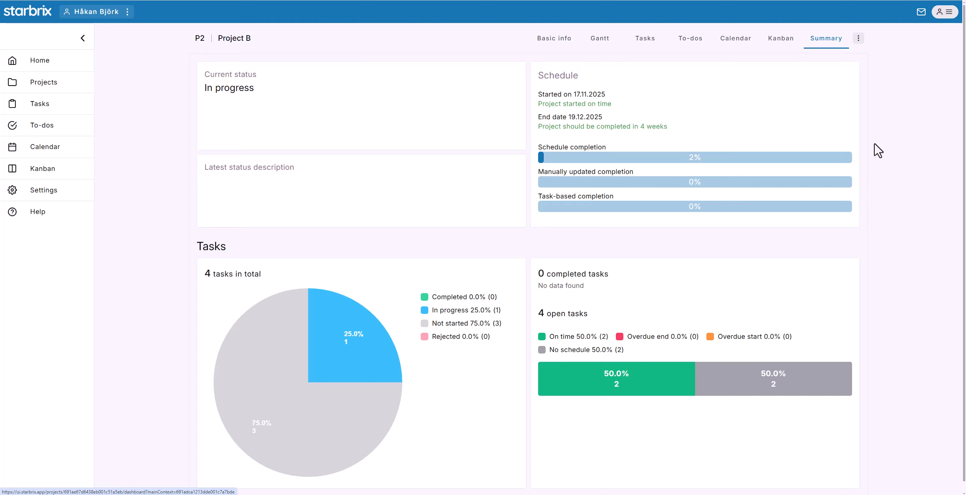
{"action": "left_click", "coordinate": [857, 39]}
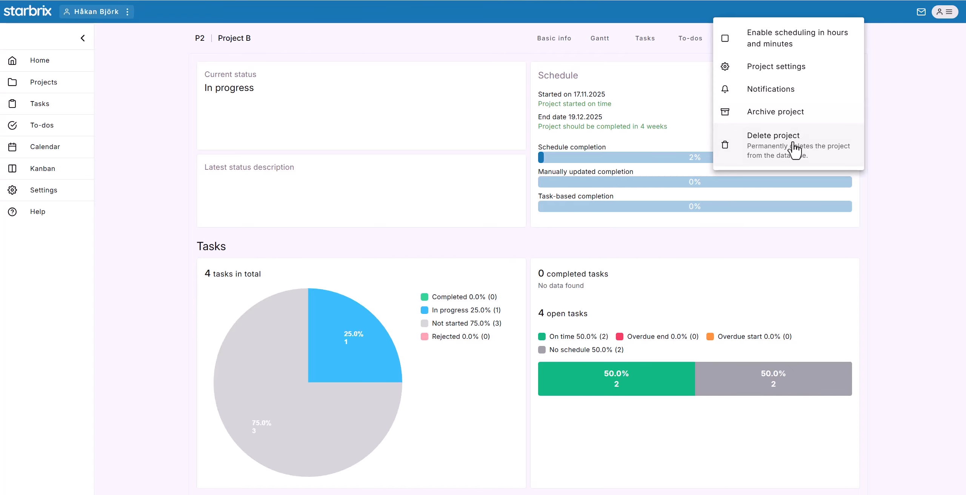
{"action": "left_click", "coordinate": [885, 139]}
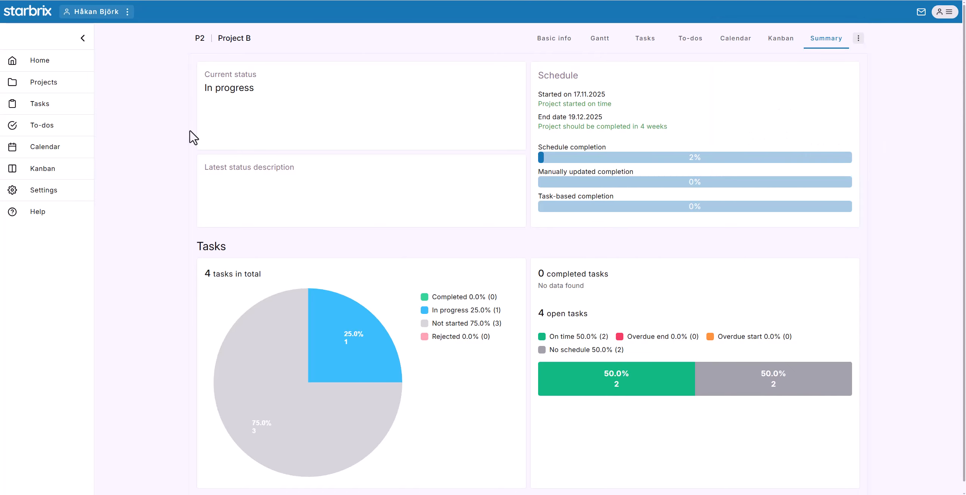
In the home overview of all current and future activities, mark Todo 4 as done and set Task 1's status to Completed.
{"action": "left_click", "coordinate": [40, 67]}
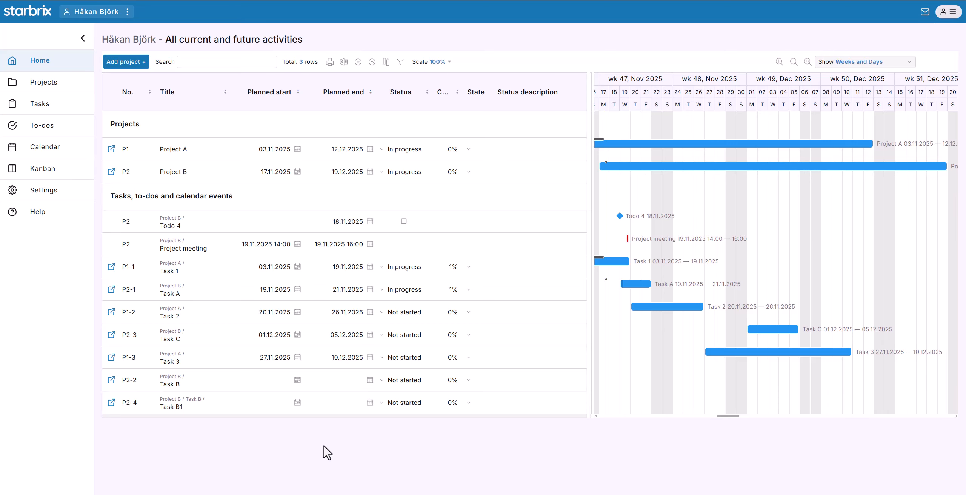
{"action": "left_click", "coordinate": [405, 226]}
{"action": "left_click", "coordinate": [404, 269]}
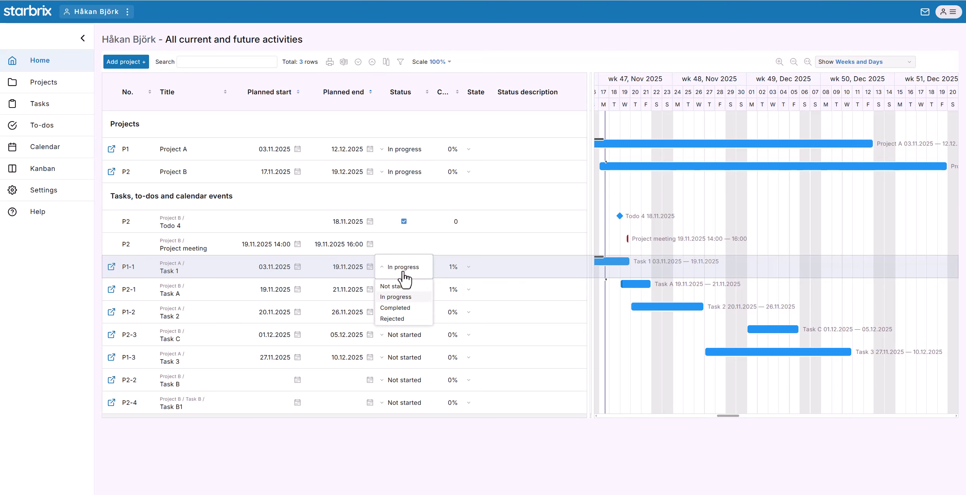
{"action": "left_click", "coordinate": [399, 309]}
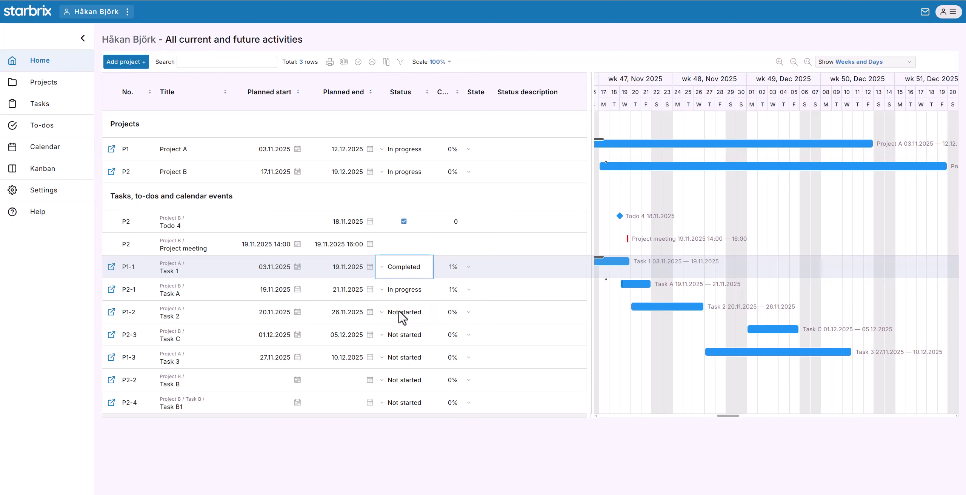
Set Task A's state to the green smiley in the home overview.
{"action": "left_click", "coordinate": [470, 270]}
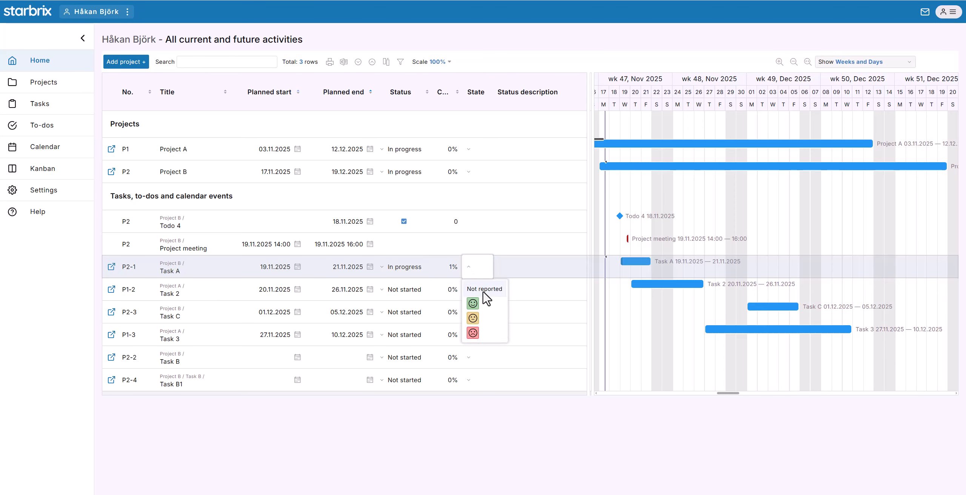
{"action": "left_click", "coordinate": [474, 302]}
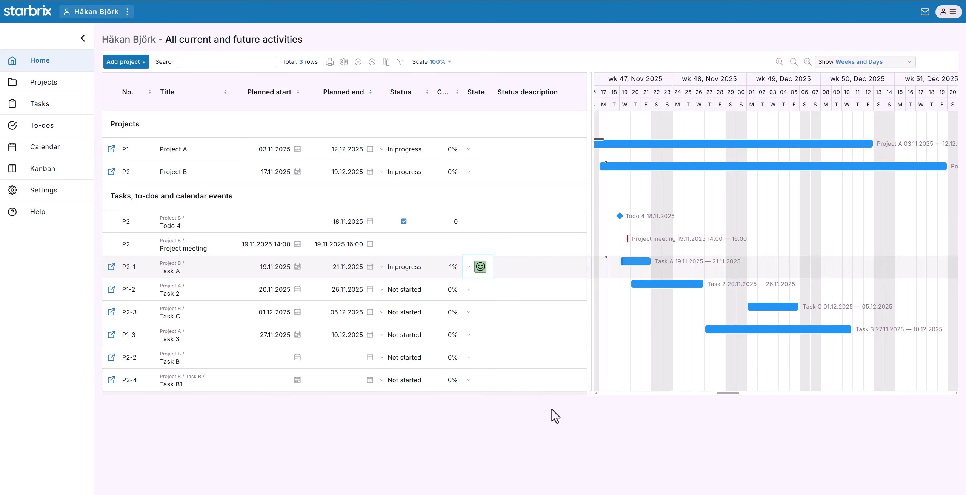
Open the overview of all projects and filter it to completed projects.
{"action": "left_click", "coordinate": [51, 85]}
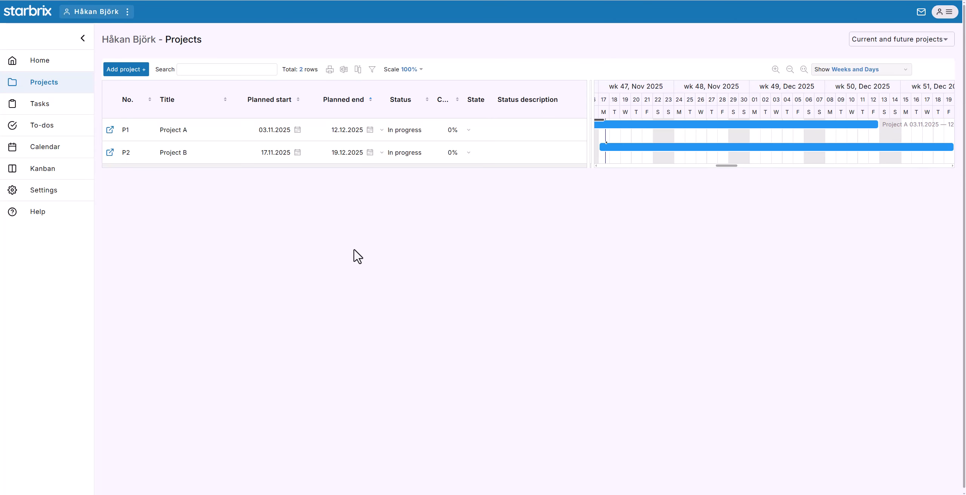
{"action": "left_click", "coordinate": [879, 42]}
{"action": "left_click", "coordinate": [879, 58]}
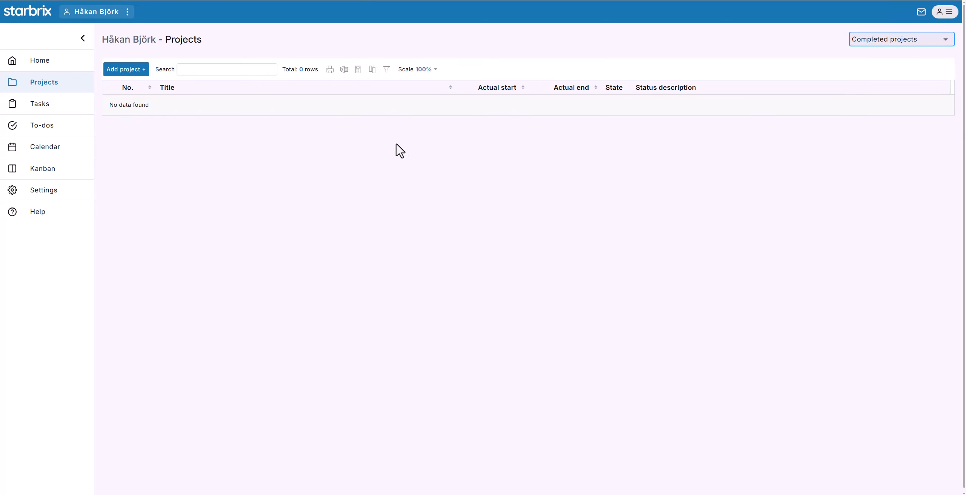
Look through the personal task list and its filter options, the to-do list, the calendar and the Kanban board across all projects.
{"action": "left_click", "coordinate": [47, 107]}
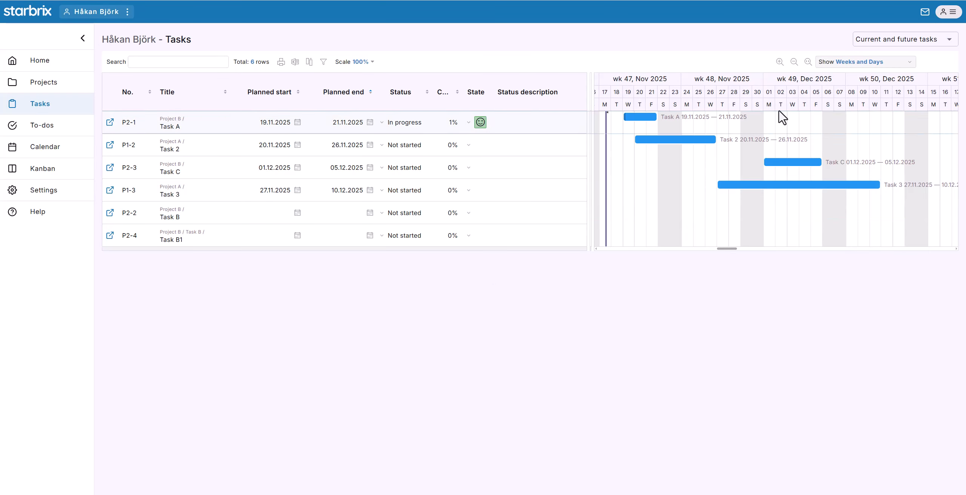
{"action": "left_click", "coordinate": [871, 48]}
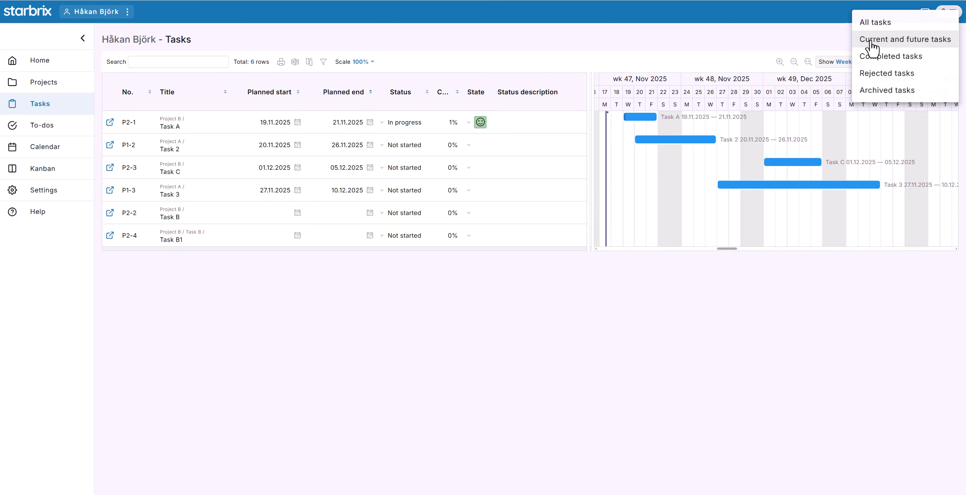
{"action": "left_click", "coordinate": [789, 40]}
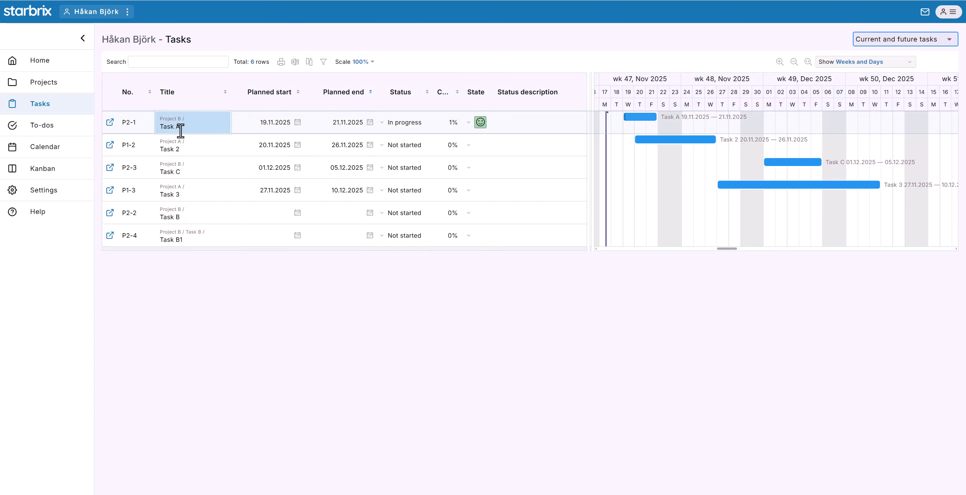
{"action": "left_click", "coordinate": [42, 129]}
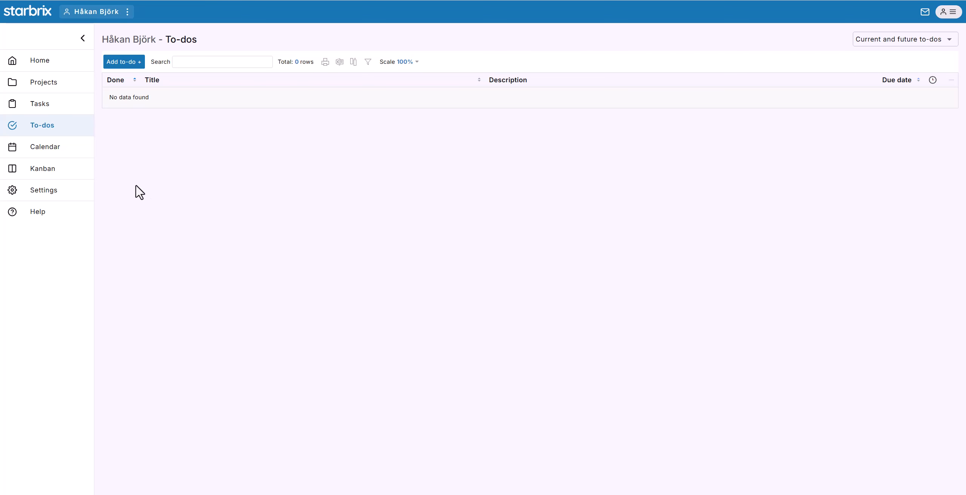
{"action": "left_click", "coordinate": [53, 150]}
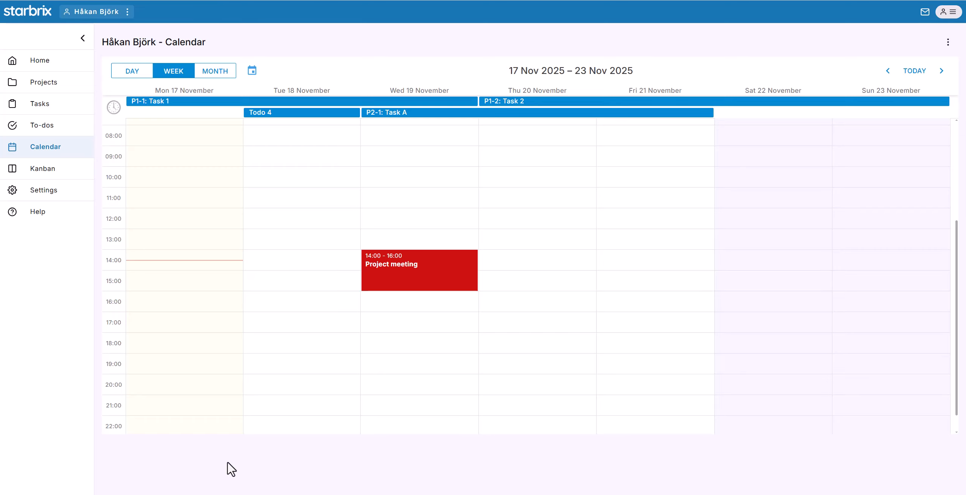
{"action": "left_click", "coordinate": [45, 169]}
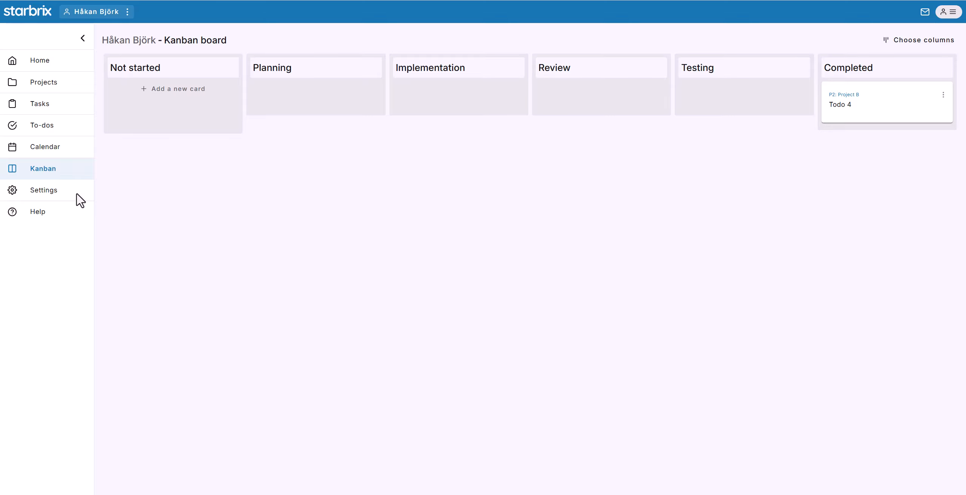
Look through the personal general settings, the profile's language and support options, and the choice for creating a new organization.
{"action": "left_click", "coordinate": [48, 189]}
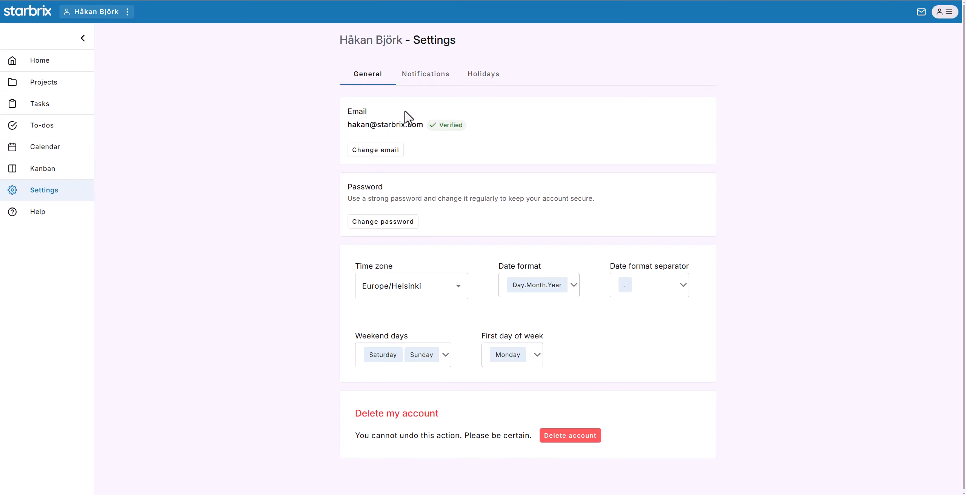
{"action": "left_click", "coordinate": [947, 12]}
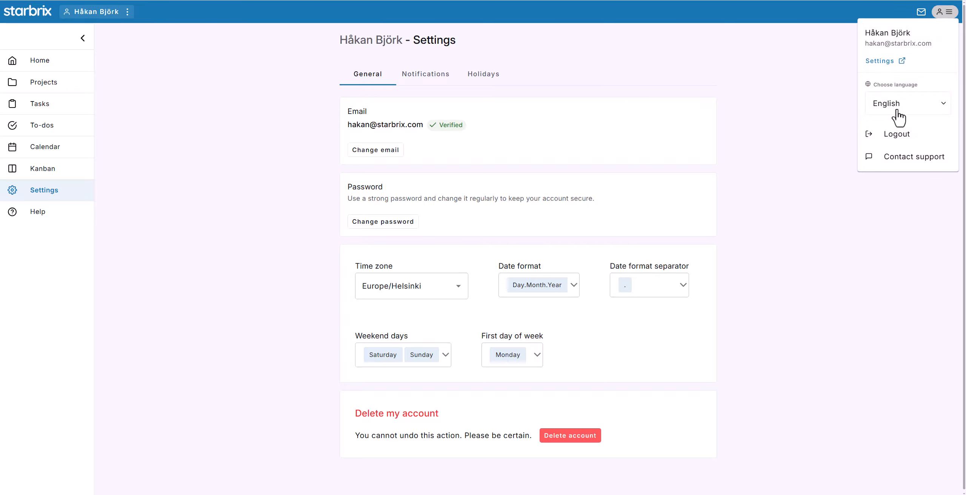
{"action": "left_click", "coordinate": [781, 80]}
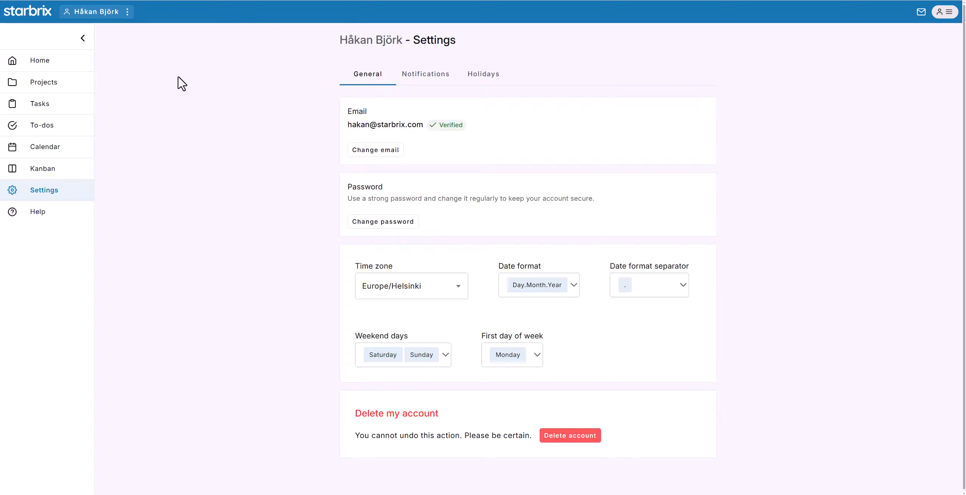
{"action": "left_click", "coordinate": [97, 14]}
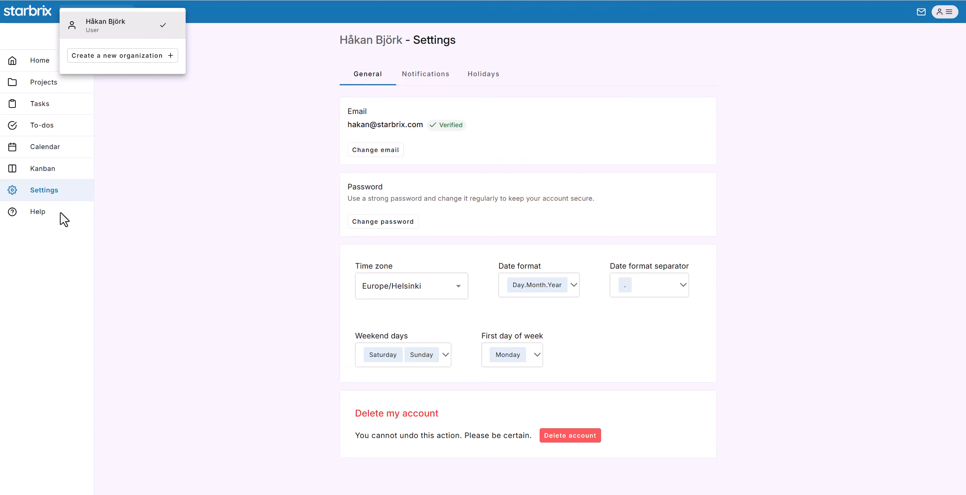
Open the help videos, filter them by Templates and by Gantt, and open the contact support page.
{"action": "left_click", "coordinate": [43, 218]}
{"action": "left_click", "coordinate": [43, 218]}
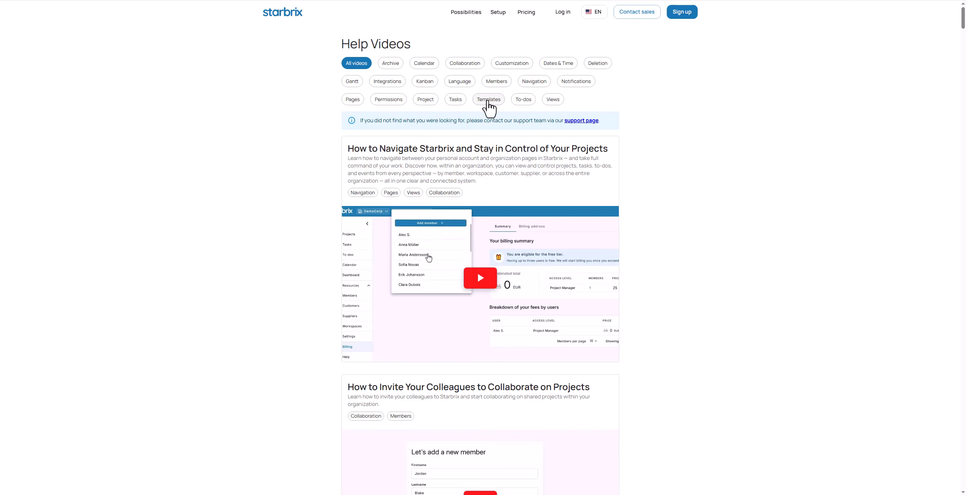
{"action": "left_click", "coordinate": [488, 100]}
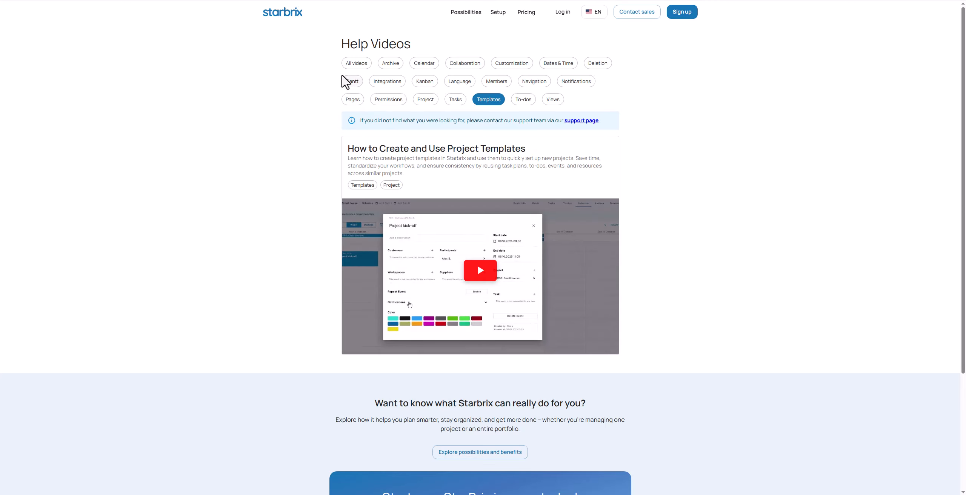
{"action": "left_click", "coordinate": [351, 82]}
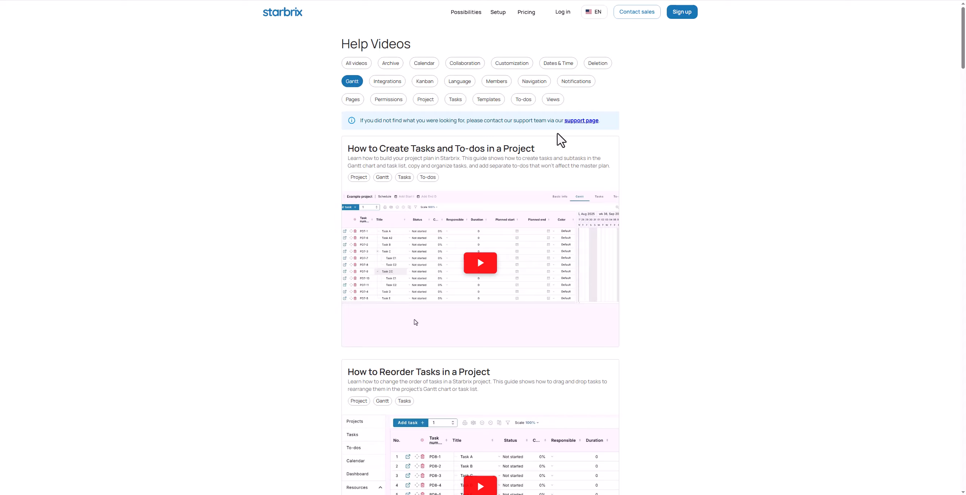
{"action": "left_click", "coordinate": [584, 121]}
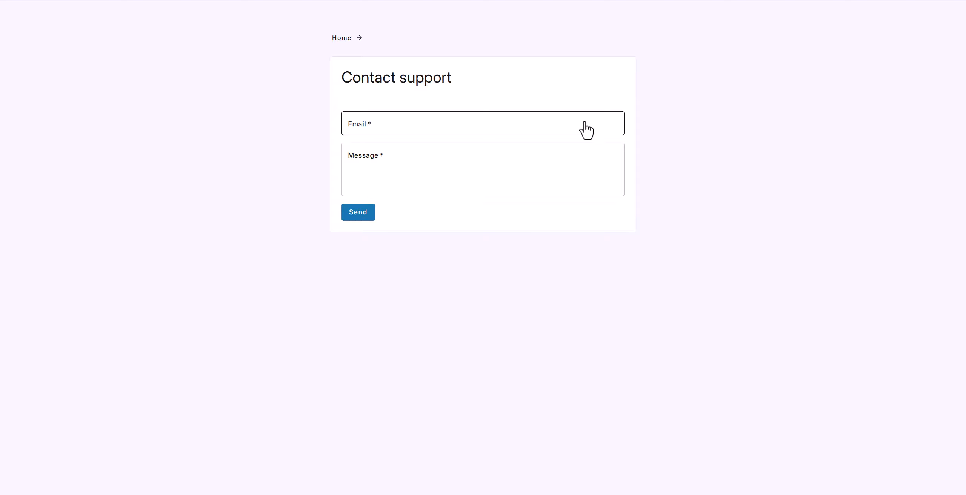